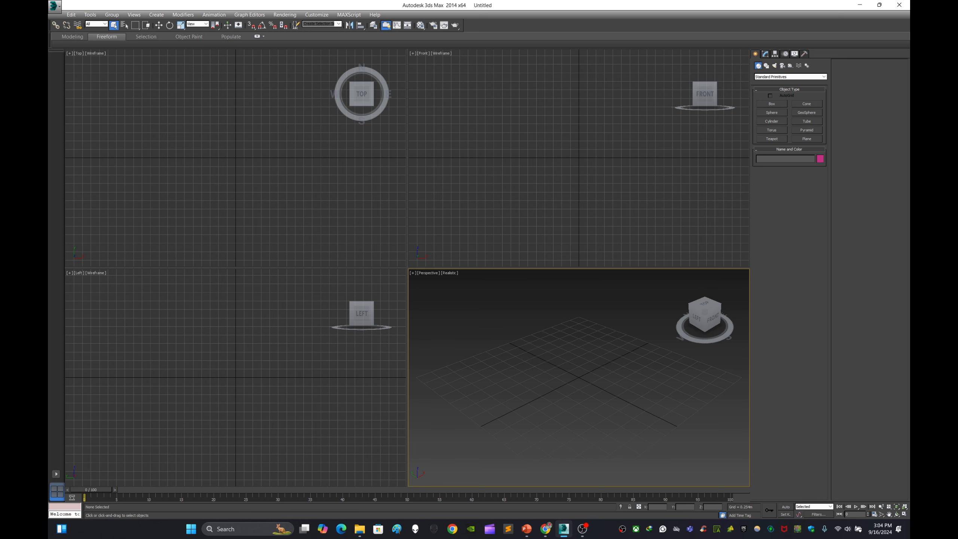
# Step: Maximize the perspective view, hide the grid, and draw a rectangle spline on the ground plane
pyautogui.hotkey('alt', 'w')
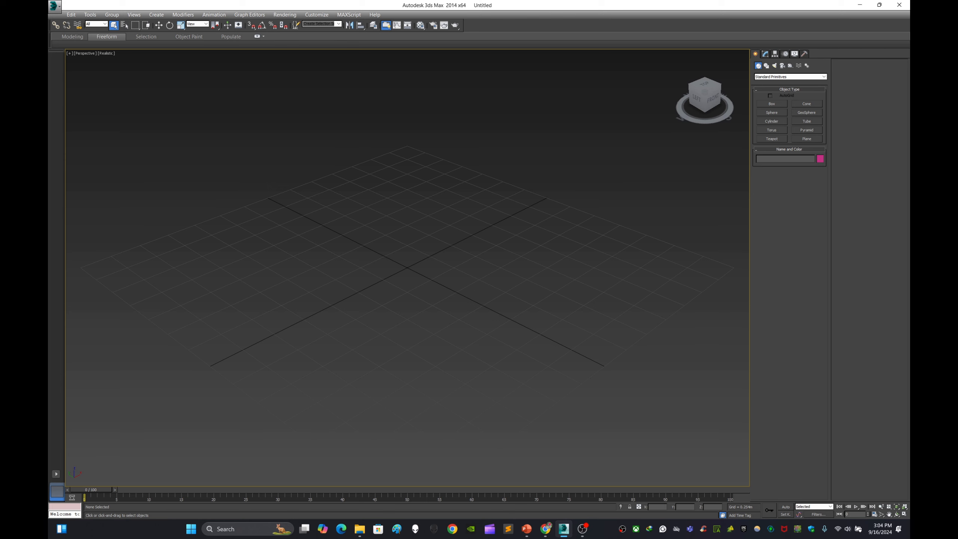
pyautogui.moveTo(407, 268)
pyautogui.keyDown('alt'); pyautogui.mouseDown(button='middle')
pyautogui.moveTo(417, 278)
pyautogui.moveTo(379, 266)
pyautogui.moveTo(408, 280)
pyautogui.mouseUp(button='middle'); pyautogui.keyUp('alt')
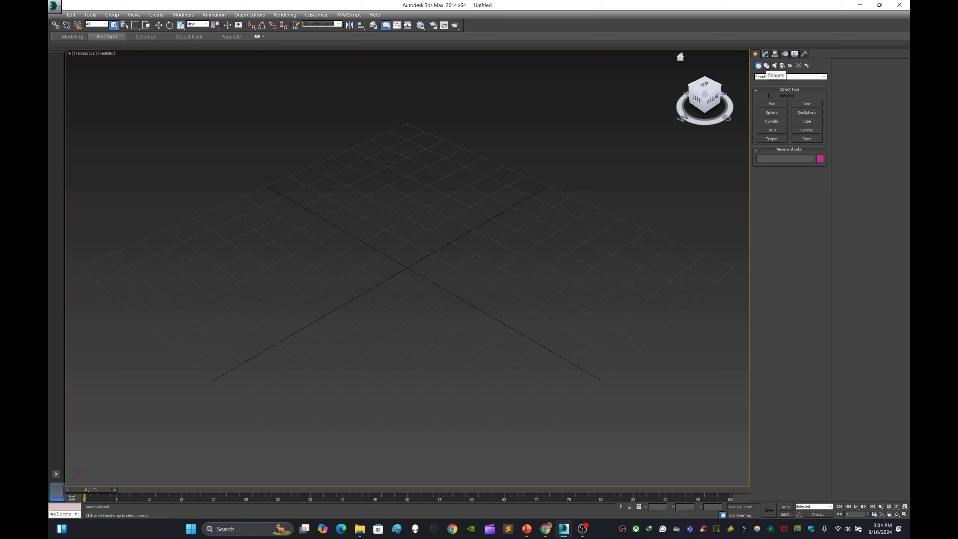
pyautogui.click(766, 65)
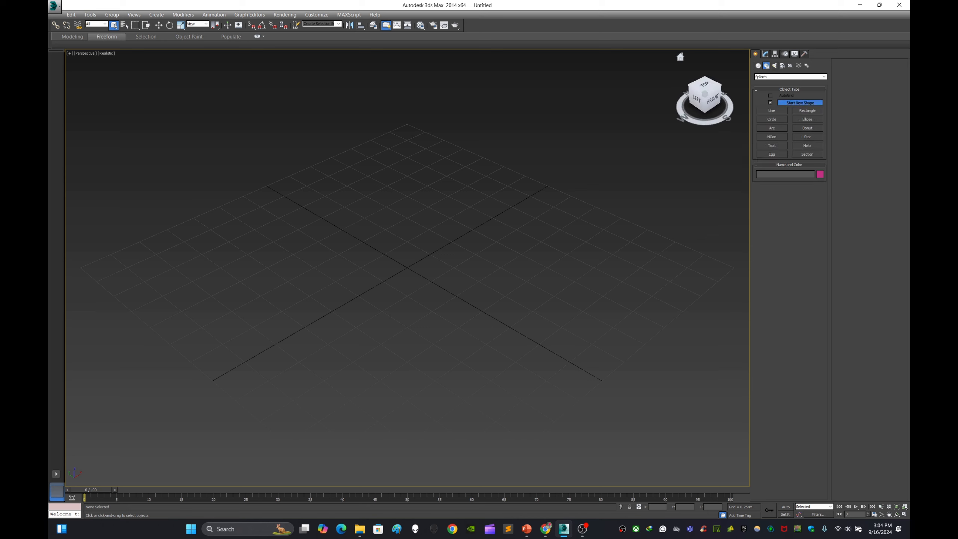
pyautogui.click(807, 111)
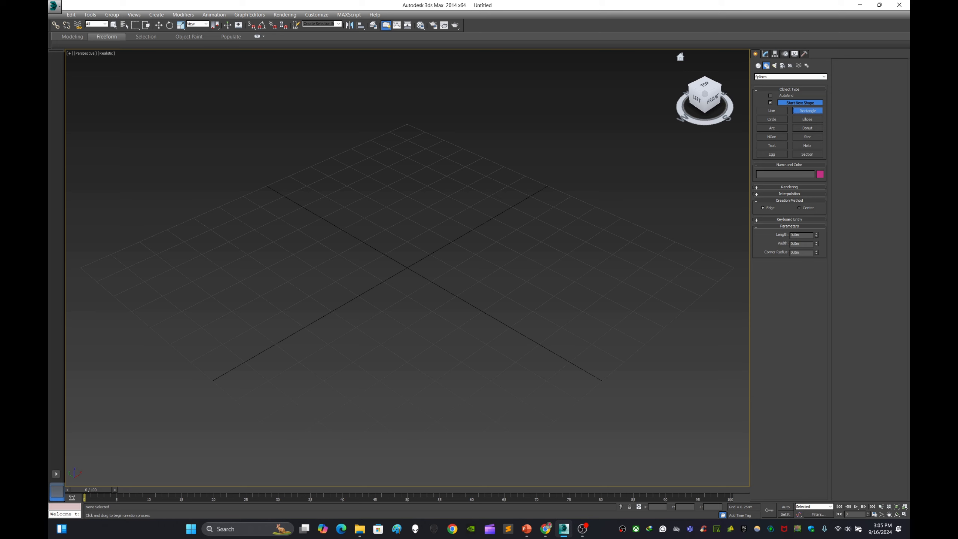
pyautogui.press('g')
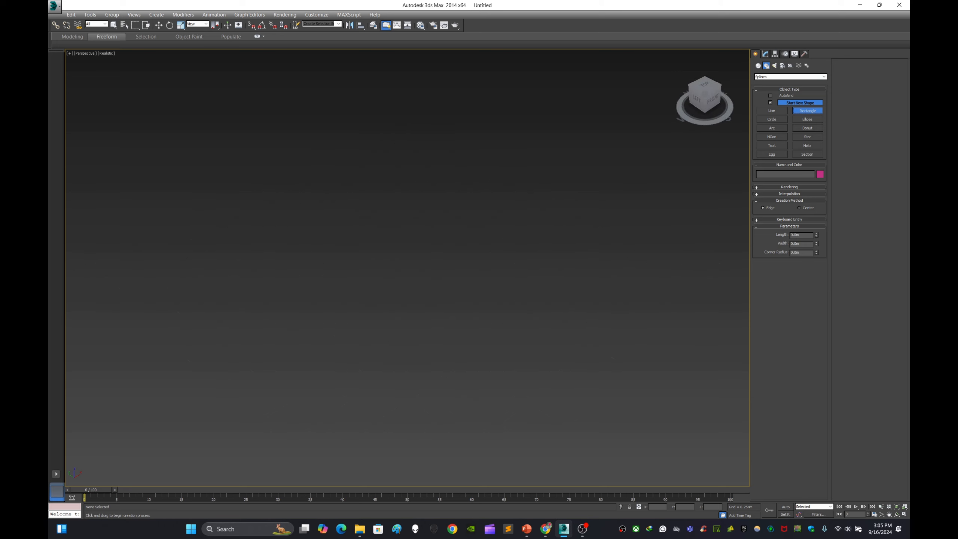
pyautogui.moveTo(381, 154); pyautogui.dragTo(311, 322)
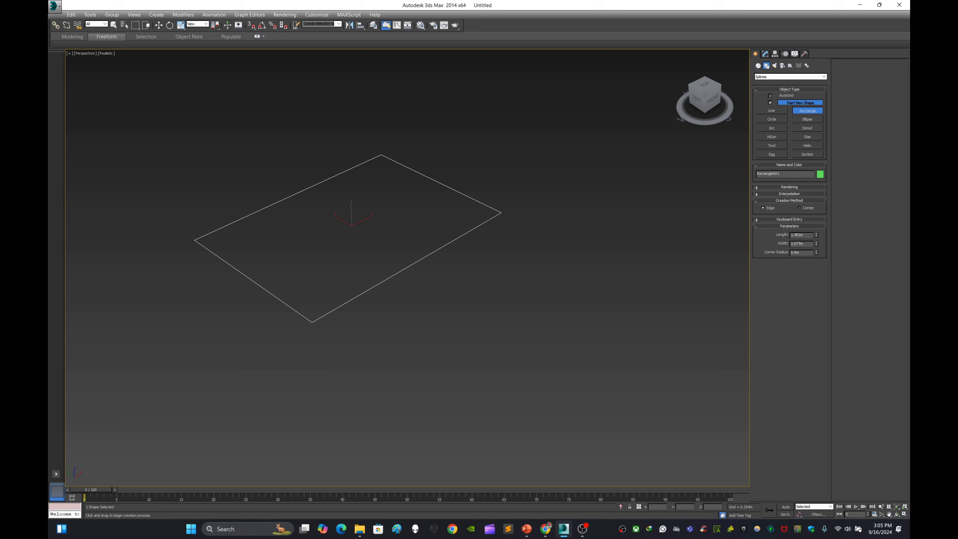
# Step: Draw an open four-segment line spline with five corner vertices beside the rectangle
pyautogui.click(772, 110)
pyautogui.click(380, 399)
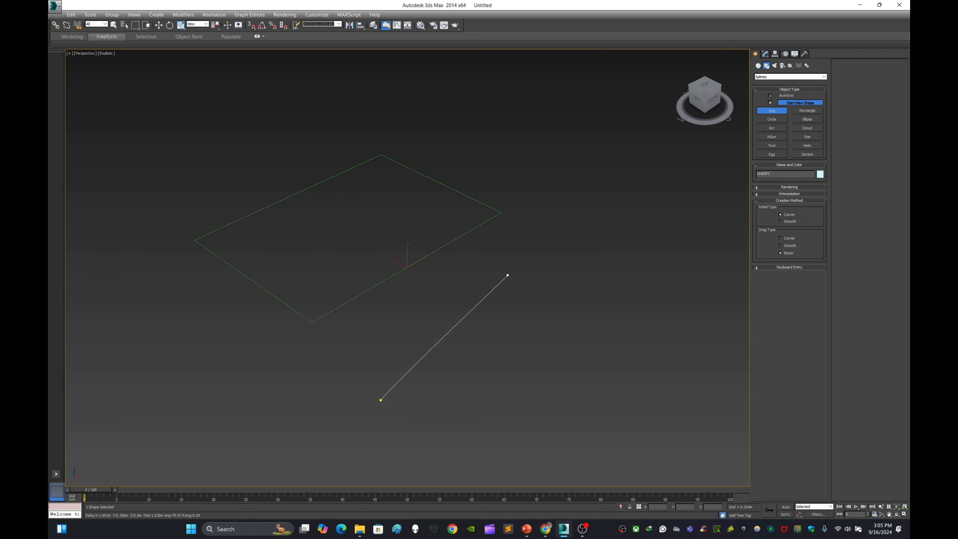
pyautogui.click(507, 275)
pyautogui.click(690, 245)
pyautogui.click(655, 127)
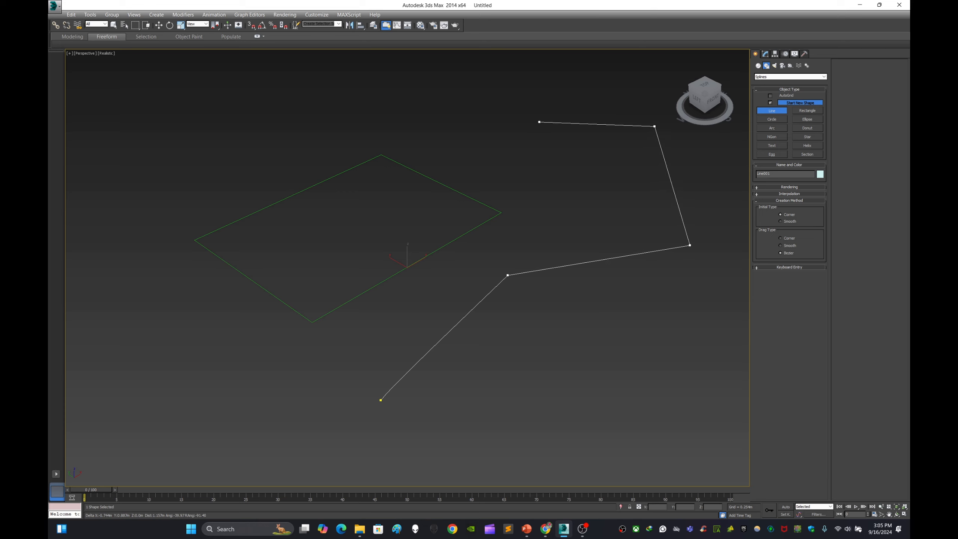
pyautogui.click(539, 122)
pyautogui.rightClick(541, 155)
pyautogui.moveTo(542, 155); pyautogui.dragTo(505, 168, button='middle')
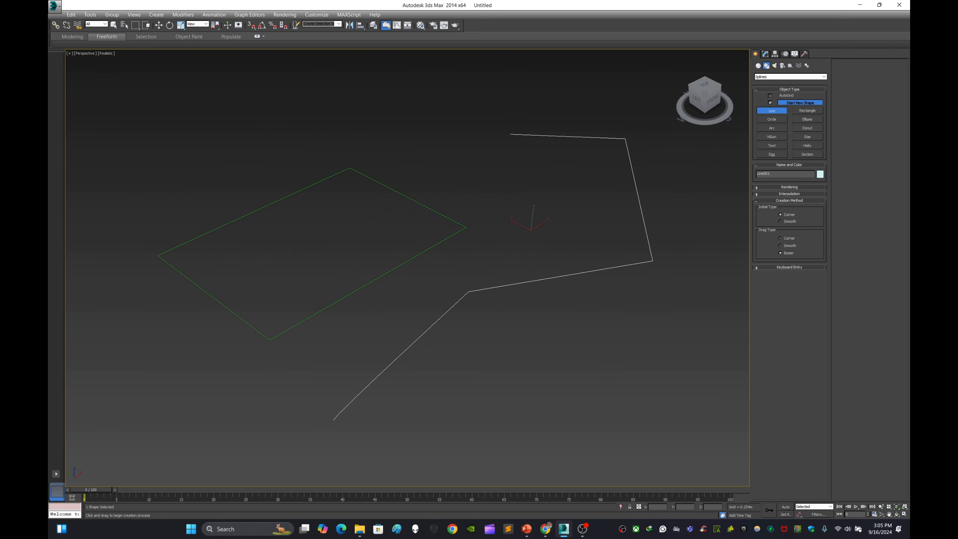
# Step: Select the rectangle with the Move tool and increase its length in the Modify panel
pyautogui.click(158, 25)
pyautogui.click(294, 148)
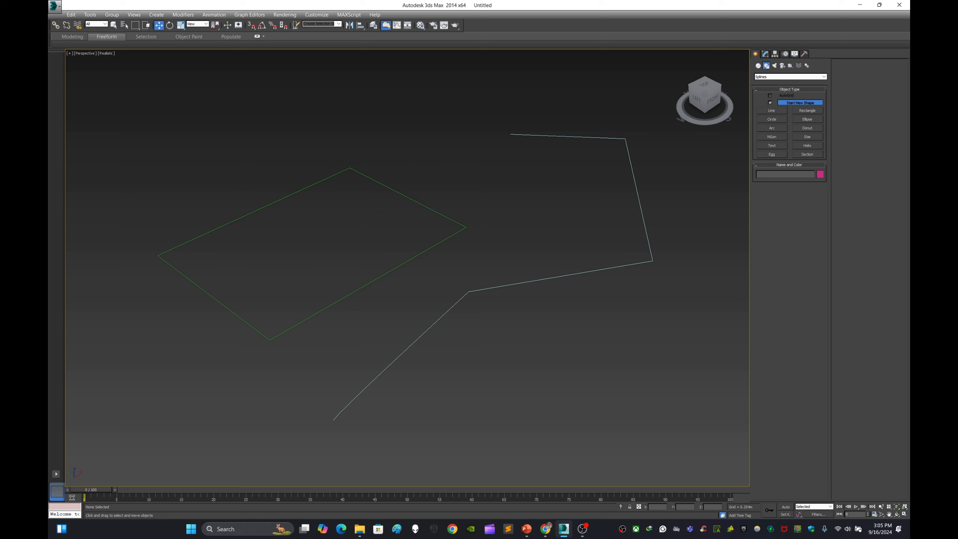
pyautogui.moveTo(450, 116); pyautogui.dragTo(636, 311)
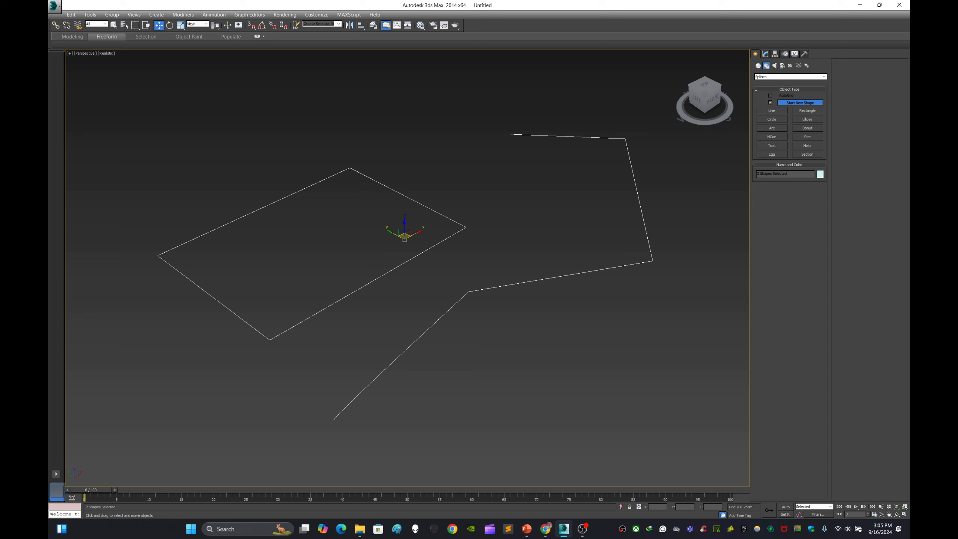
pyautogui.hotkey('ctrl', 'd')
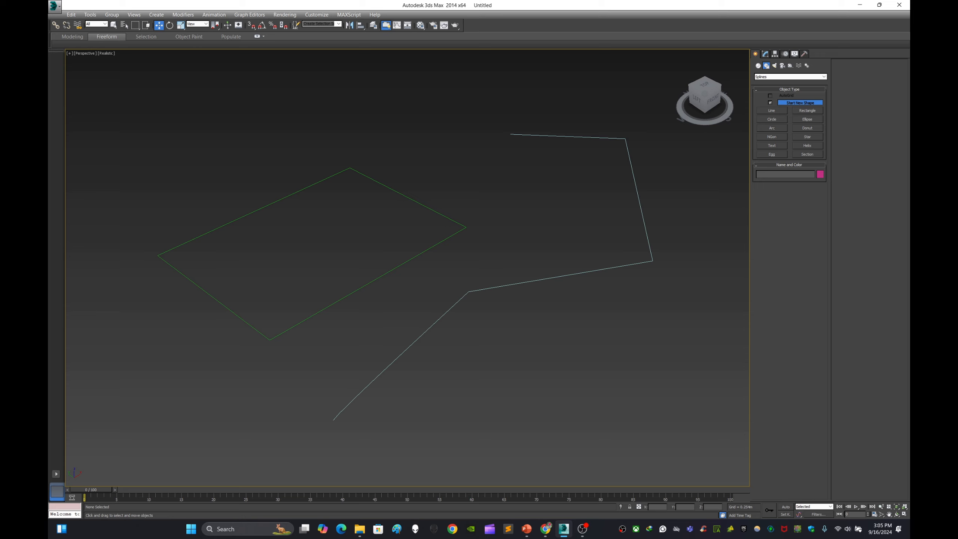
pyautogui.keyDown('alt'); pyautogui.moveTo(407, 268); pyautogui.dragTo(396, 226, button='middle'); pyautogui.keyUp('alt')
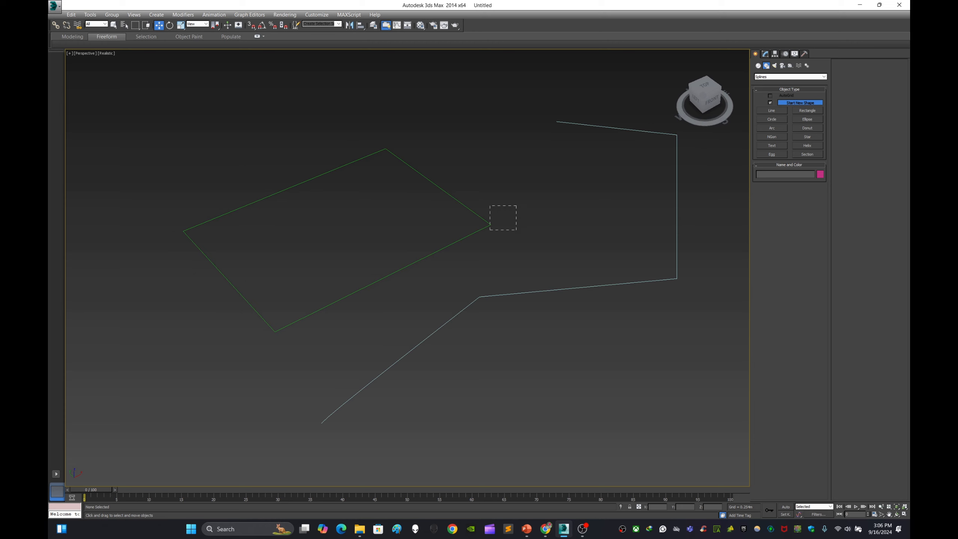
pyautogui.moveTo(490, 229); pyautogui.dragTo(483, 235)
pyautogui.click(528, 185)
pyautogui.moveTo(530, 183); pyautogui.dragTo(479, 232)
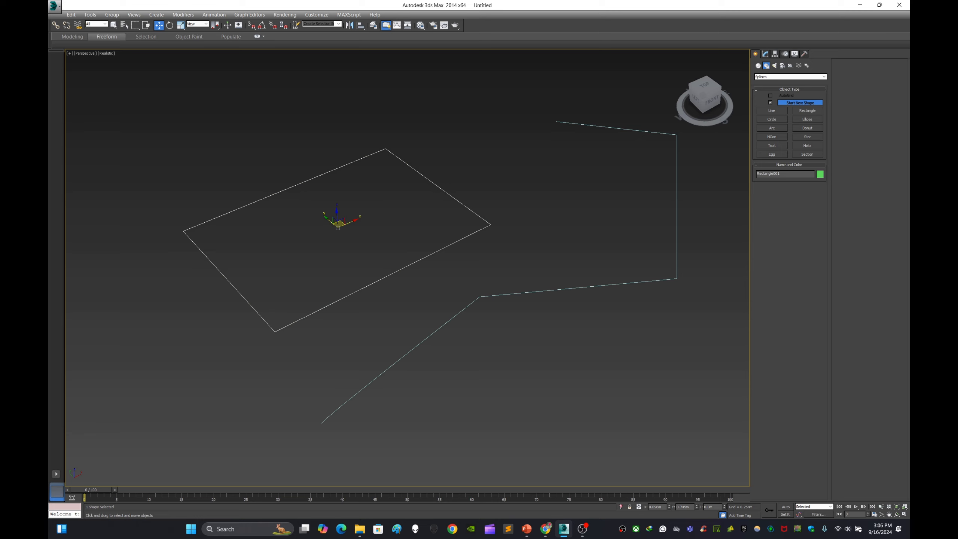
pyautogui.click(611, 188)
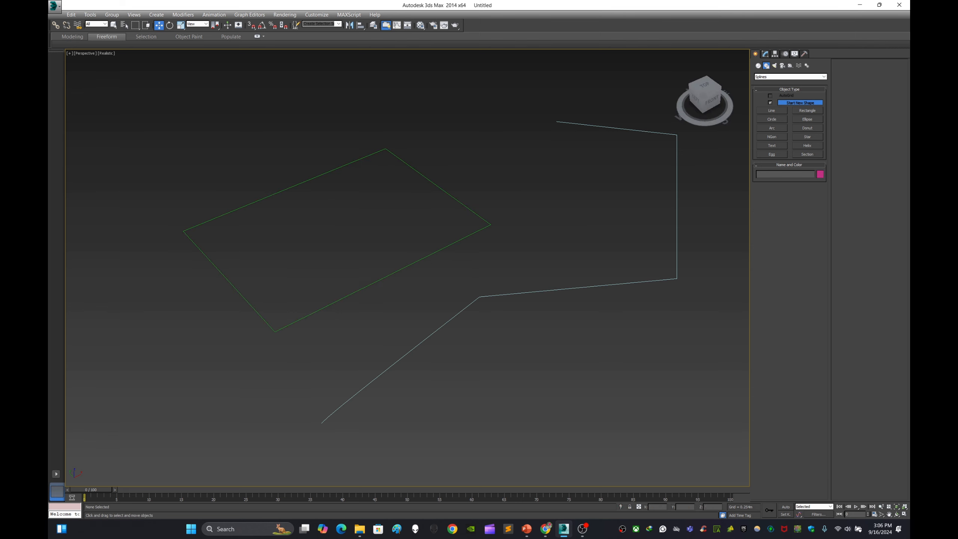
pyautogui.moveTo(442, 275); pyautogui.dragTo(449, 262)
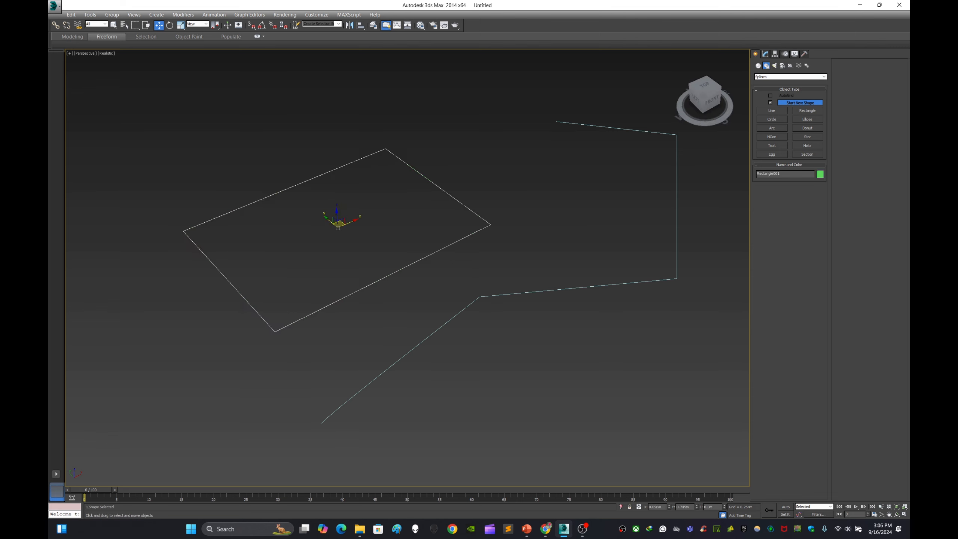
pyautogui.click(765, 53)
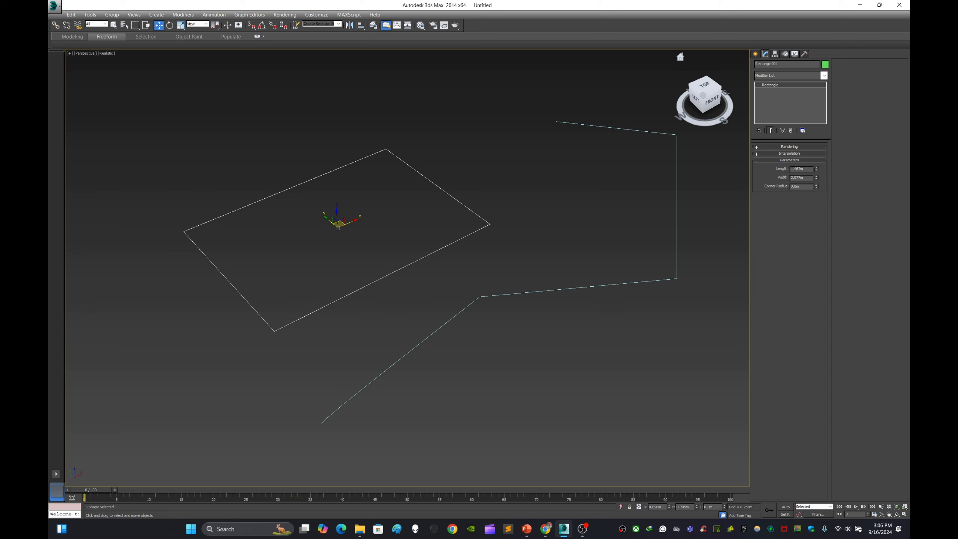
pyautogui.moveTo(817, 169)
pyautogui.mouseDown()
pyautogui.moveTo(817, 160)
pyautogui.moveTo(817, 172)
pyautogui.mouseUp()
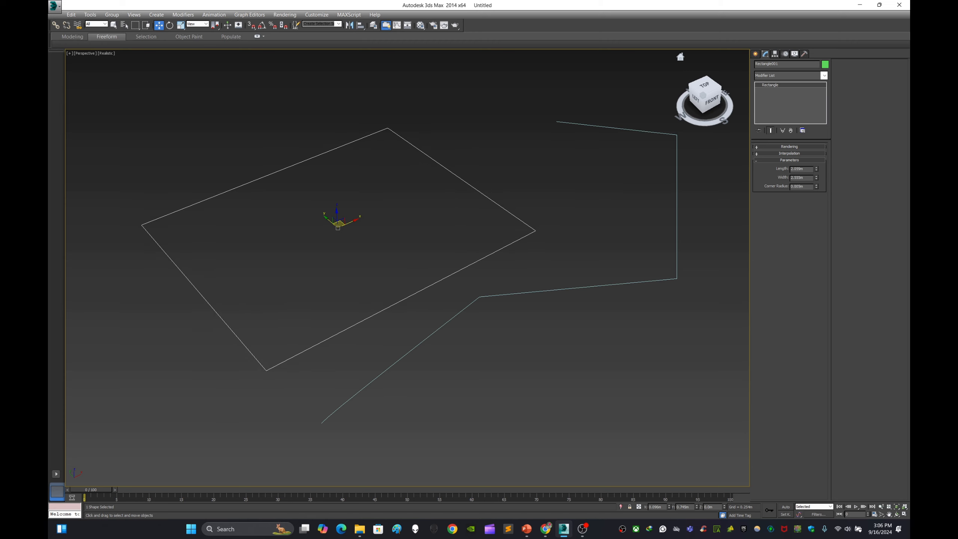
pyautogui.moveTo(610, 101); pyautogui.dragTo(635, 165)
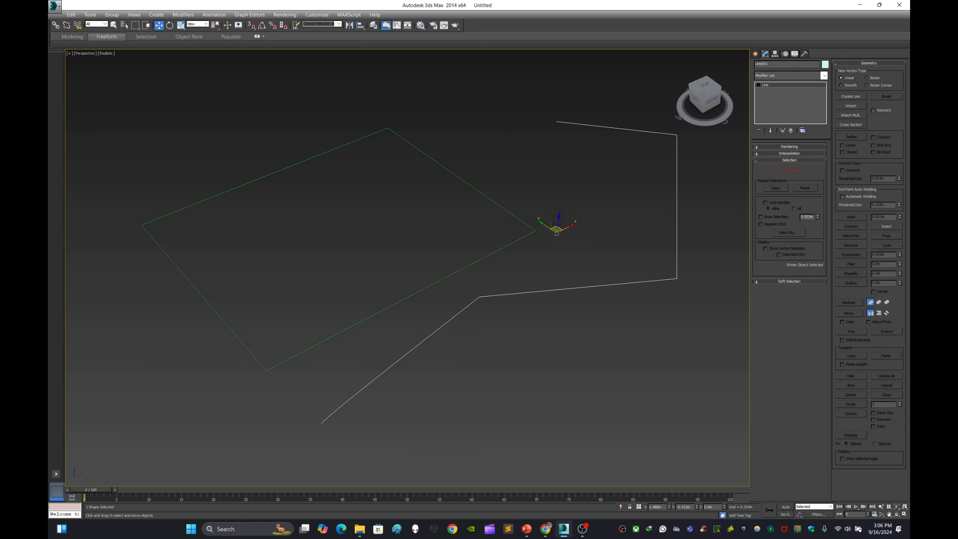
pyautogui.hotkey('ctrl', 'd')
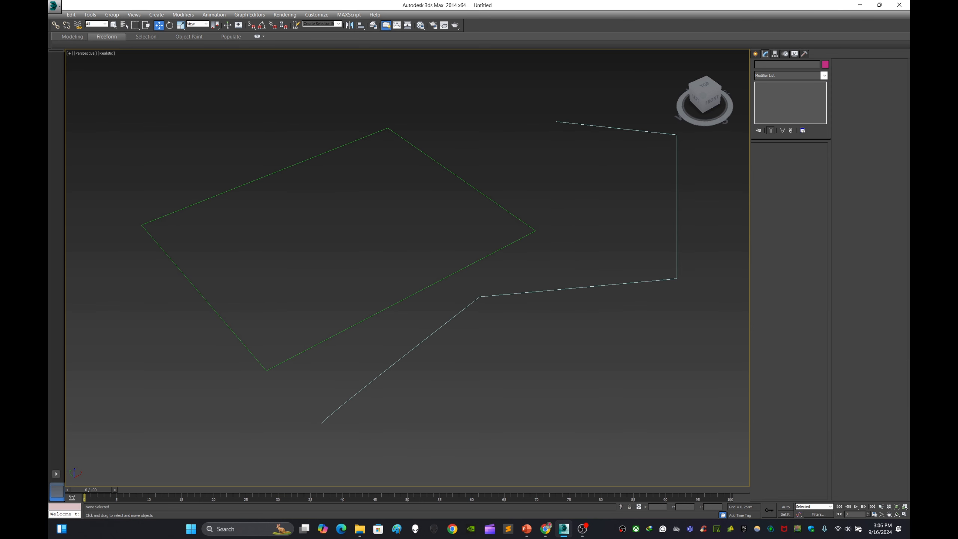
pyautogui.moveTo(556, 262); pyautogui.dragTo(557, 261)
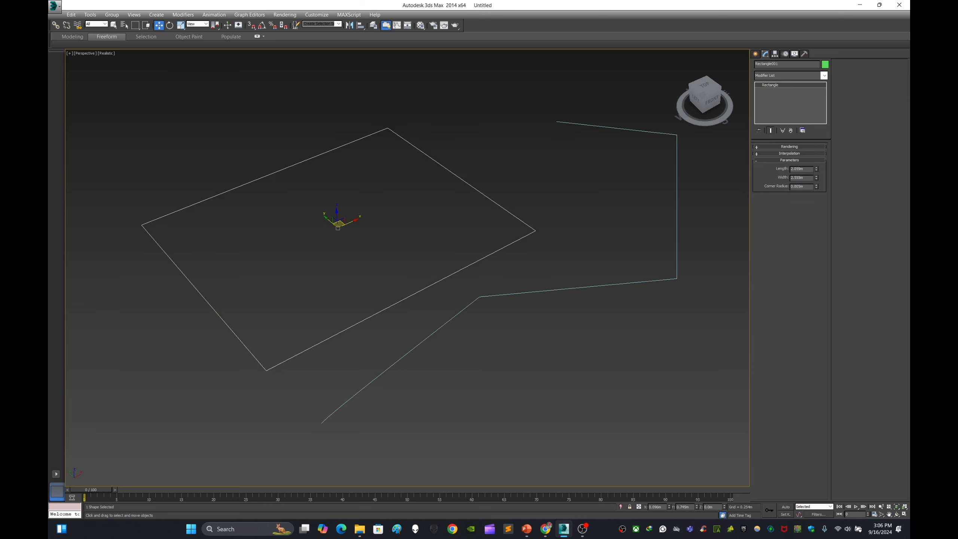
pyautogui.hotkey('ctrl', 'd')
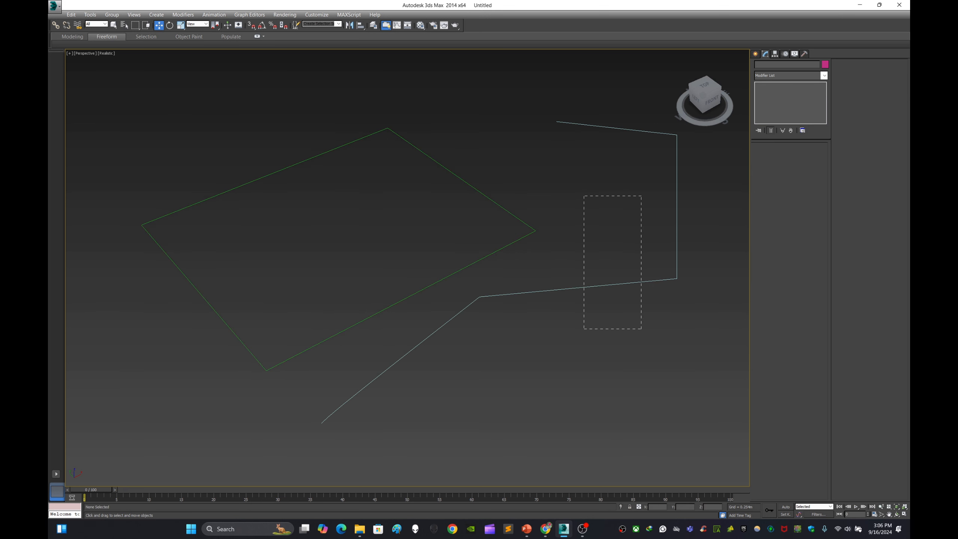
pyautogui.moveTo(641, 328); pyautogui.dragTo(641, 329)
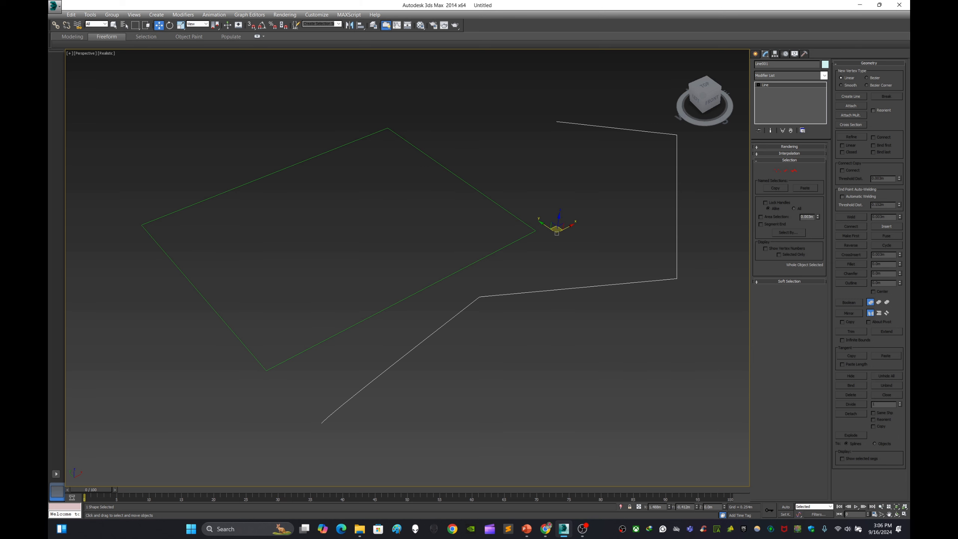
pyautogui.hotkey('ctrl', 'd')
pyautogui.moveTo(662, 101); pyautogui.dragTo(609, 187)
pyautogui.hotkey('ctrl', 'd')
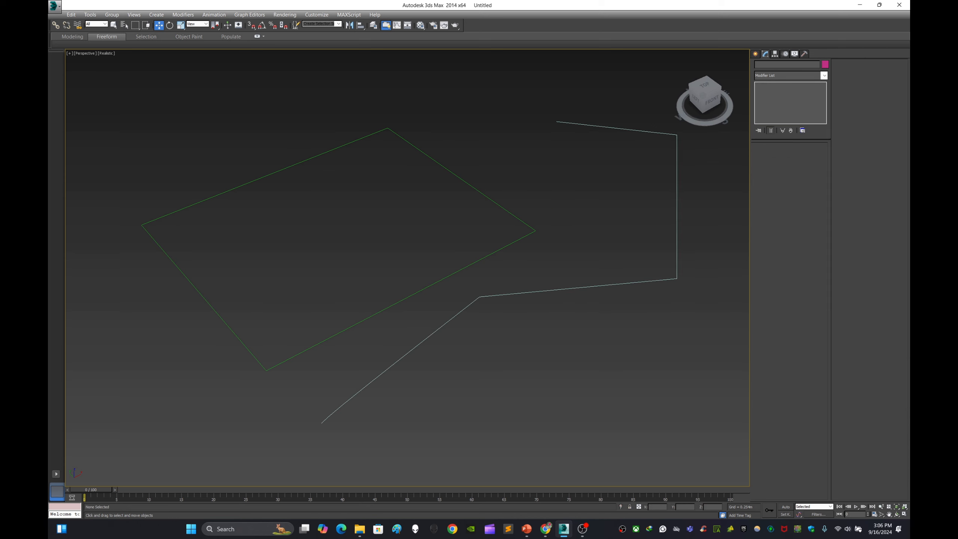
pyautogui.moveTo(694, 228); pyautogui.dragTo(660, 298)
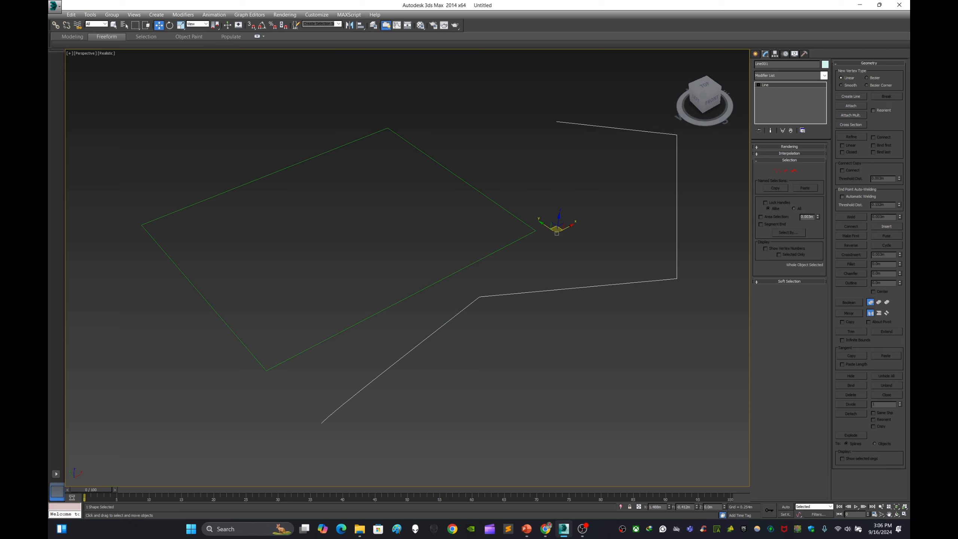
pyautogui.hotkey('ctrl', 'd')
# Step: Convert the rectangle to an editable spline
pyautogui.moveTo(566, 208); pyautogui.dragTo(514, 261)
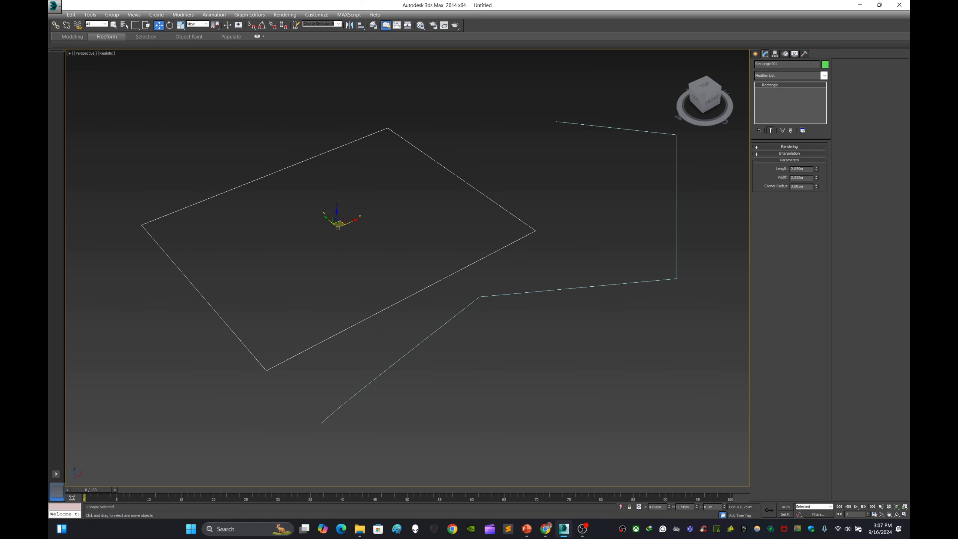
pyautogui.rightClick(523, 234)
pyautogui.moveTo(543, 314)
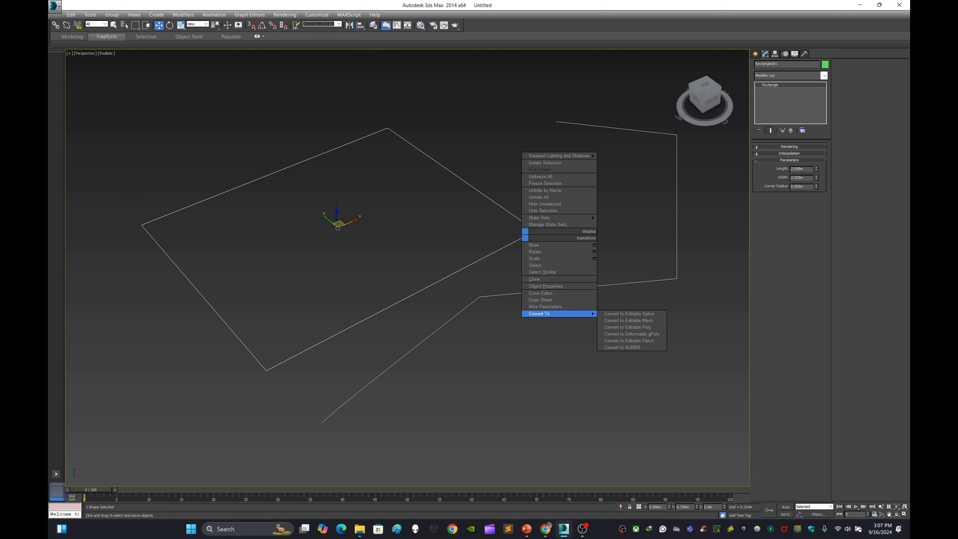
pyautogui.click(629, 314)
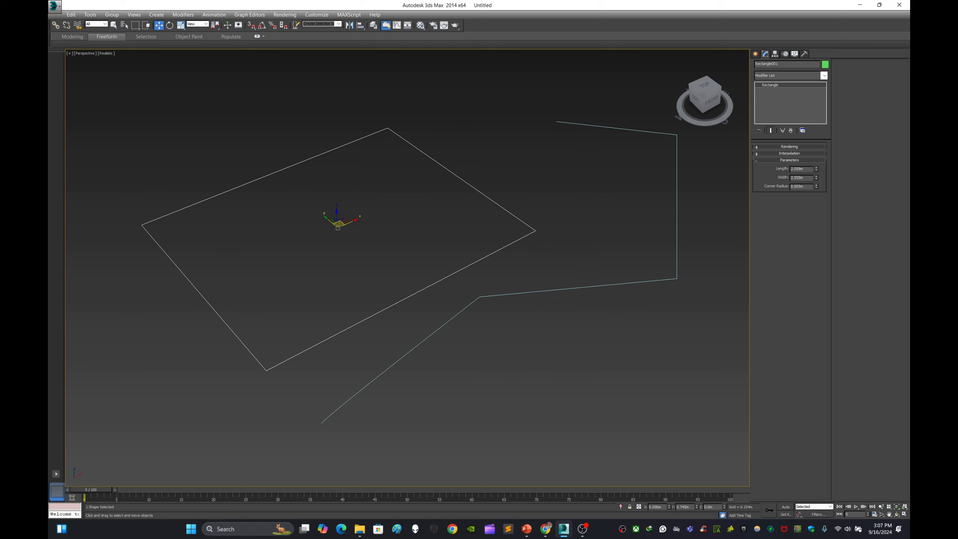
pyautogui.rightClick(531, 228)
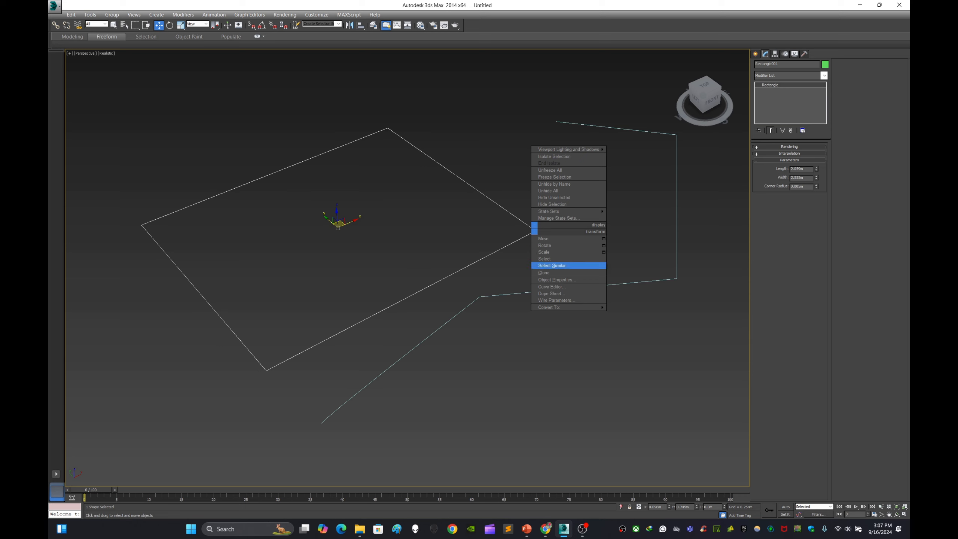
pyautogui.moveTo(558, 307)
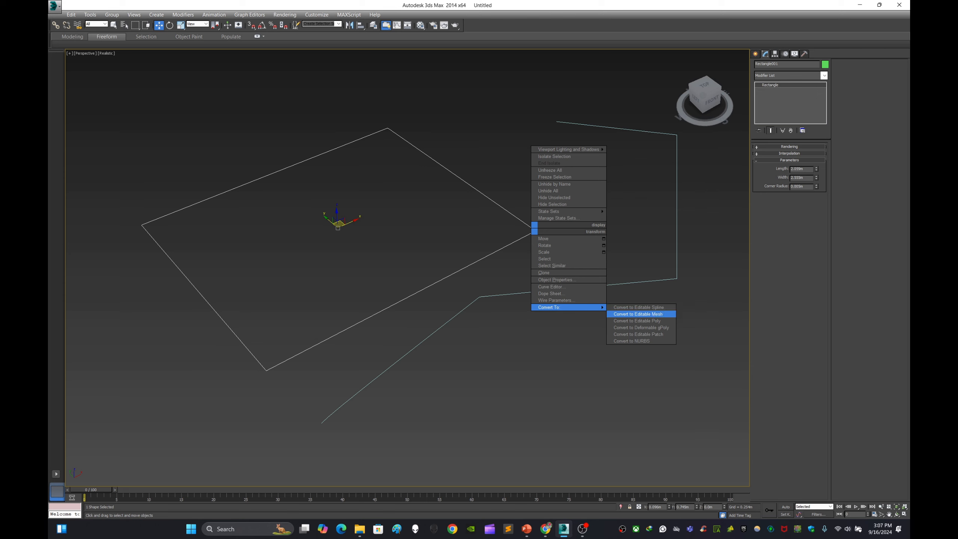
pyautogui.click(638, 307)
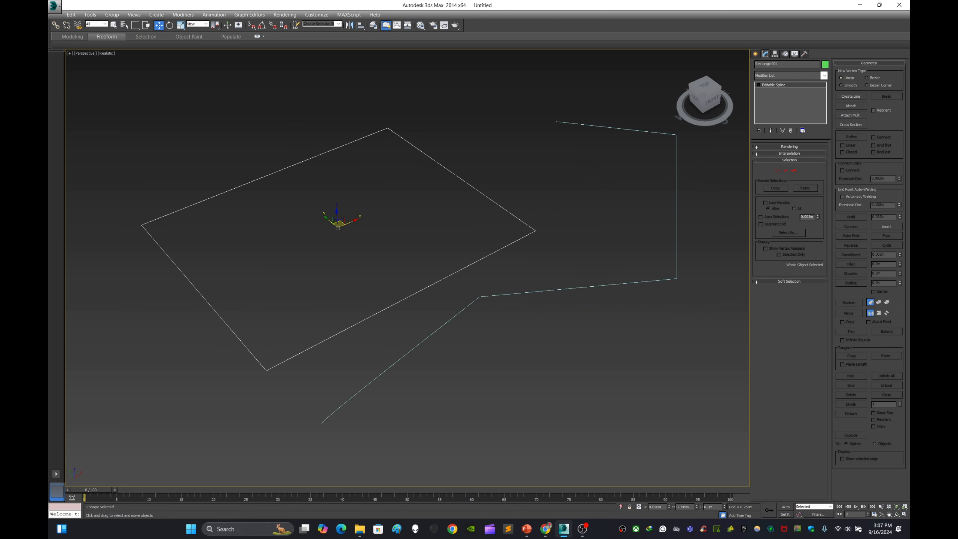
pyautogui.hotkey('ctrl', 'd')
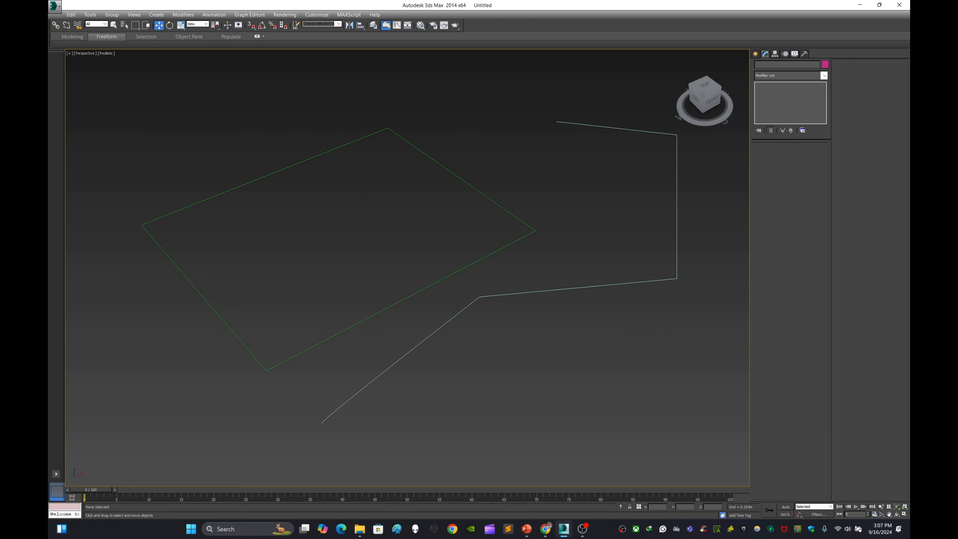
pyautogui.moveTo(522, 198); pyautogui.dragTo(559, 239)
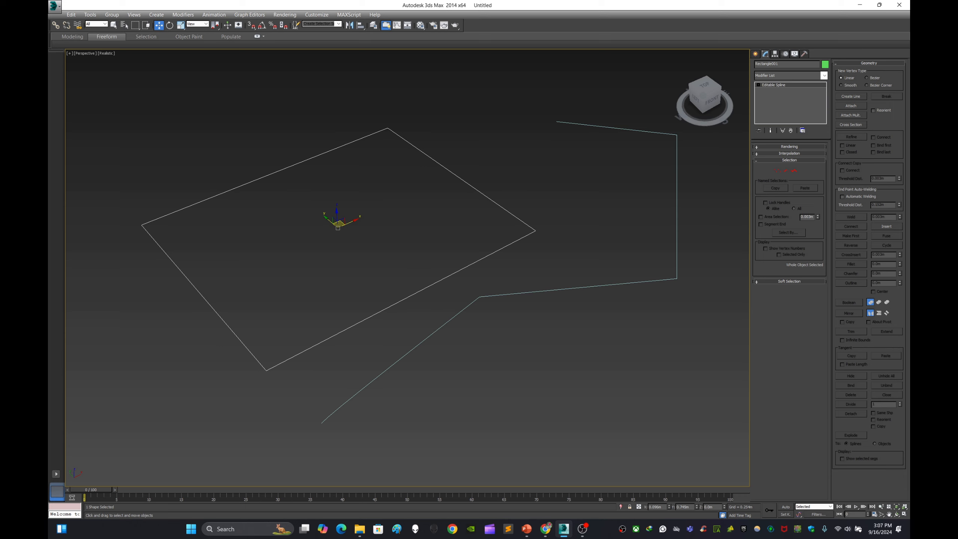
pyautogui.hotkey('ctrl', 'd')
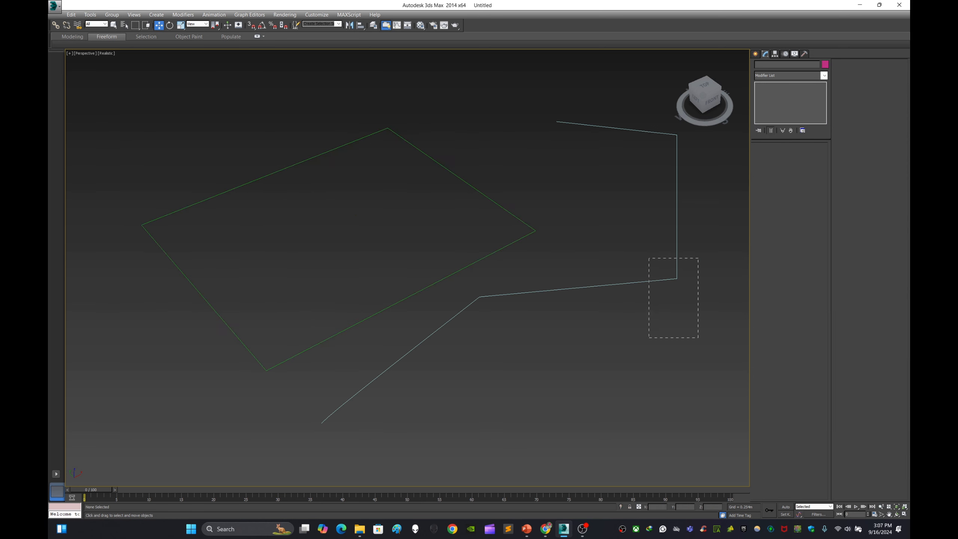
pyautogui.moveTo(698, 259); pyautogui.dragTo(698, 258)
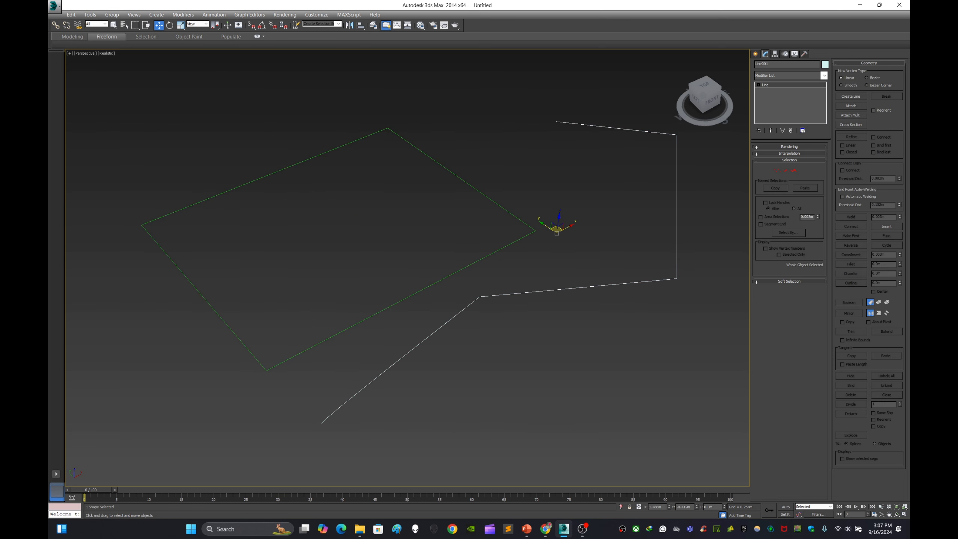
pyautogui.hotkey('ctrl', 'd')
# Step: Draw a second open line spline with six corner vertices at the left of the viewport
pyautogui.click(755, 54)
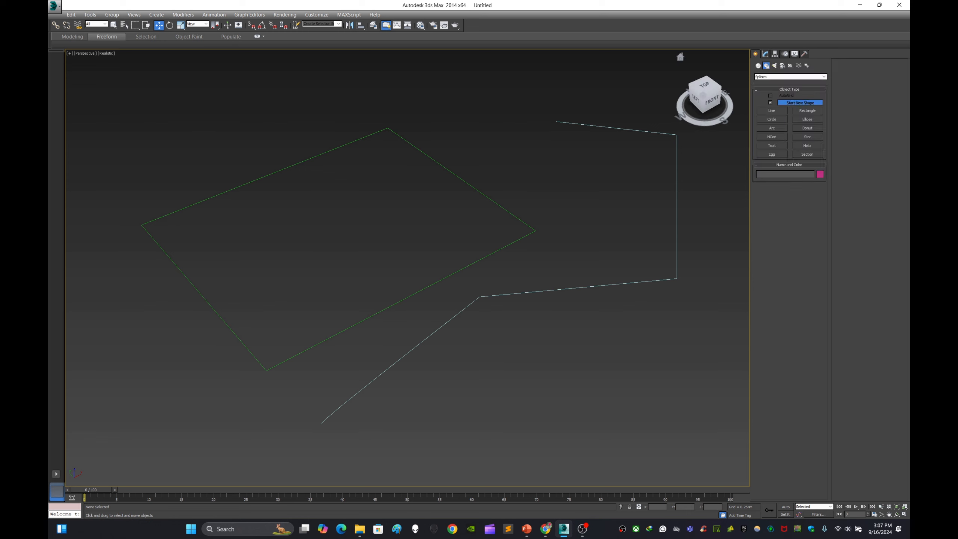
pyautogui.click(772, 111)
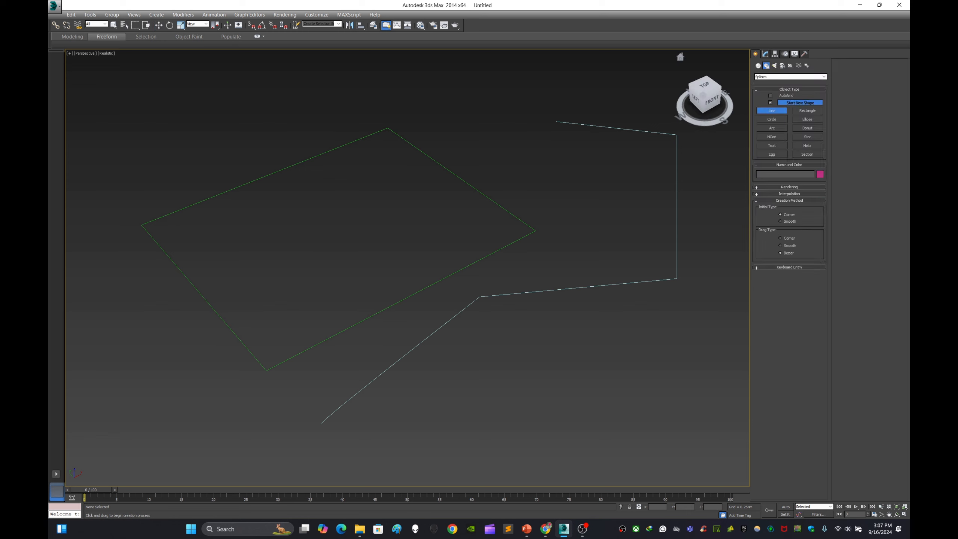
pyautogui.click(114, 350)
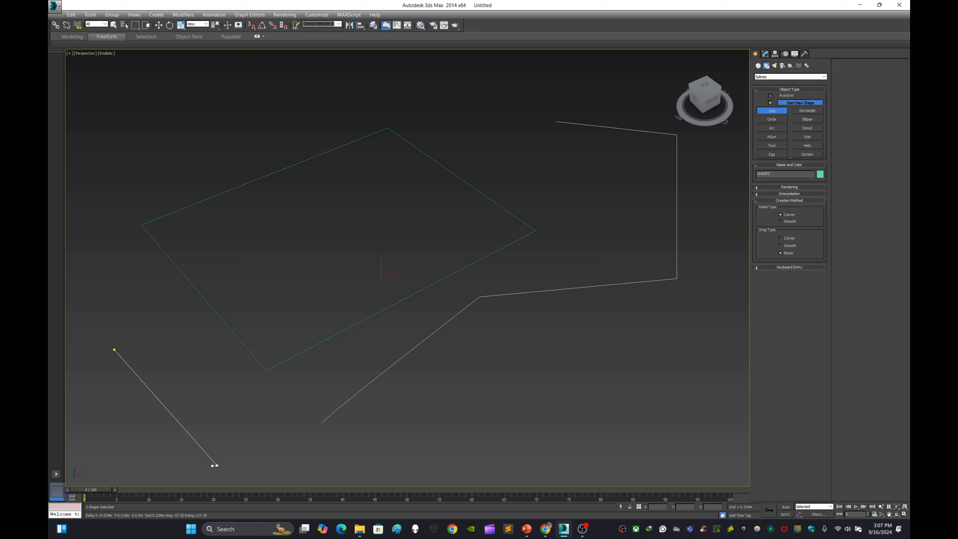
pyautogui.click(217, 465)
pyautogui.click(105, 478)
pyautogui.click(77, 407)
pyautogui.click(78, 314)
pyautogui.click(92, 255)
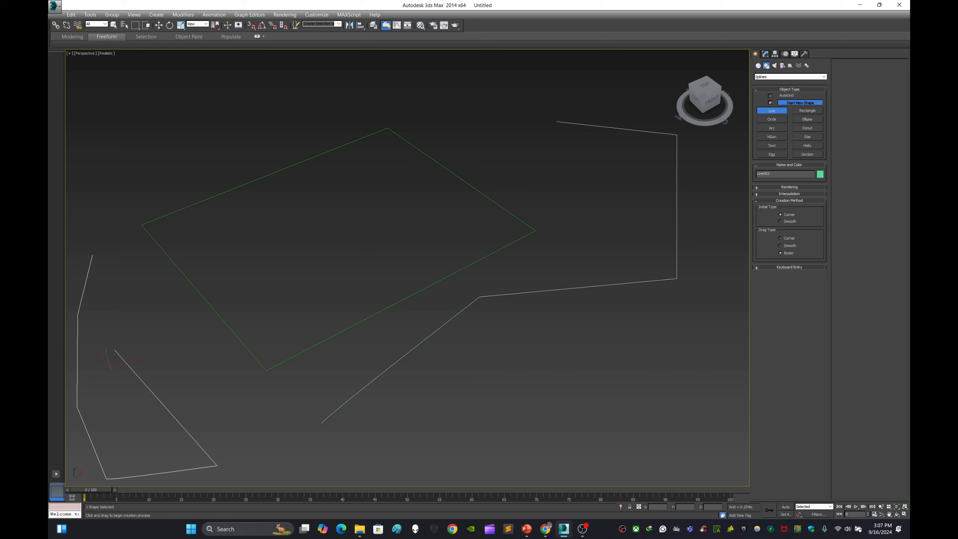
pyautogui.press('w')
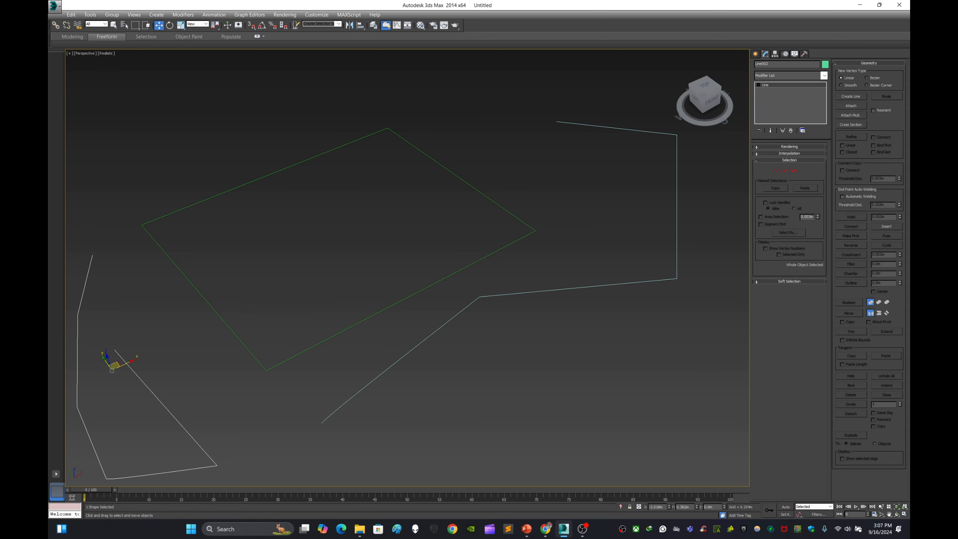
# Step: Draw a small rectangle spline to the right of the first rectangle
pyautogui.hotkey('ctrl', 'd')
pyautogui.moveTo(377, 264); pyautogui.dragTo(530, 217, button='middle')
pyautogui.moveTo(315, 322); pyautogui.dragTo(399, 405)
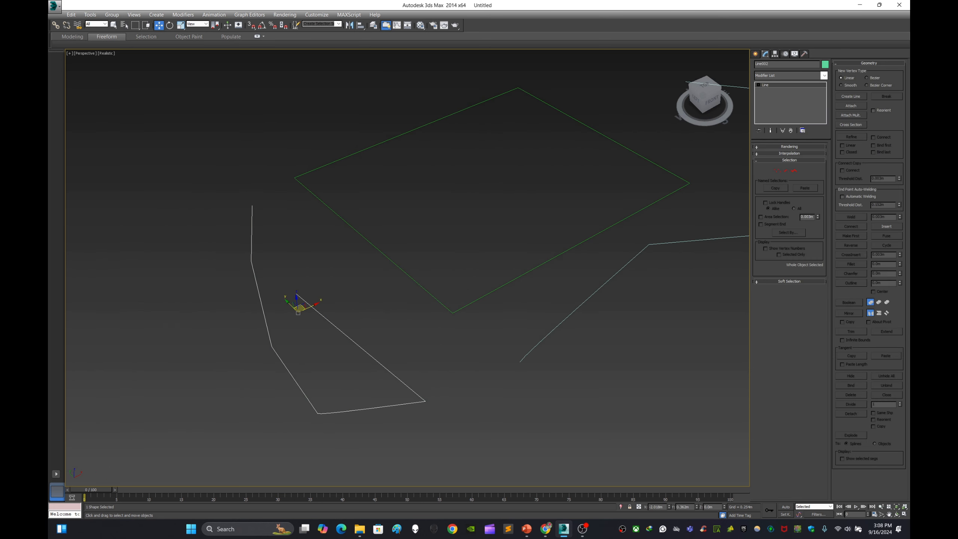
pyautogui.hotkey('ctrl', 'd')
pyautogui.moveTo(377, 265); pyautogui.dragTo(326, 235, button='middle')
pyautogui.click(755, 54)
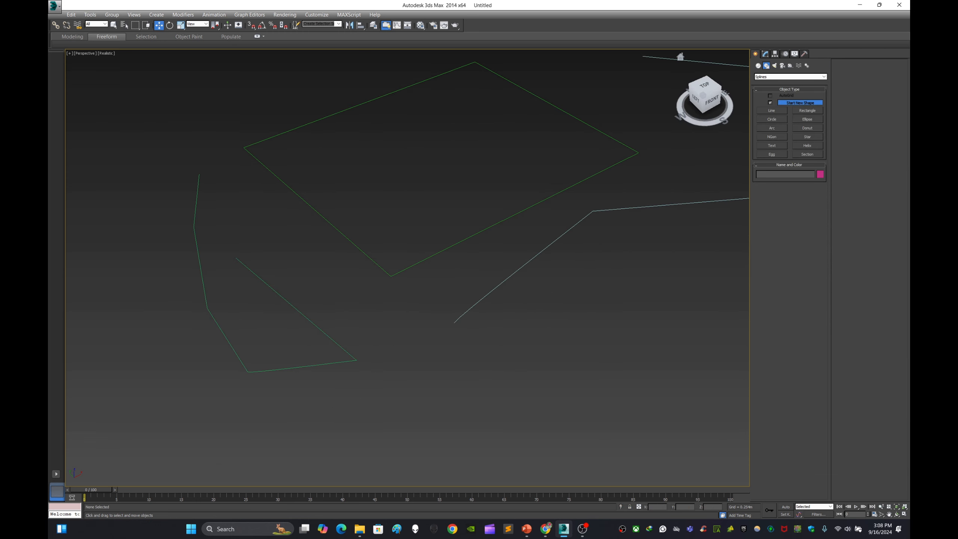
pyautogui.click(807, 110)
pyautogui.moveTo(624, 292); pyautogui.dragTo(611, 394)
pyautogui.moveTo(415, 264); pyautogui.dragTo(375, 224, button='middle')
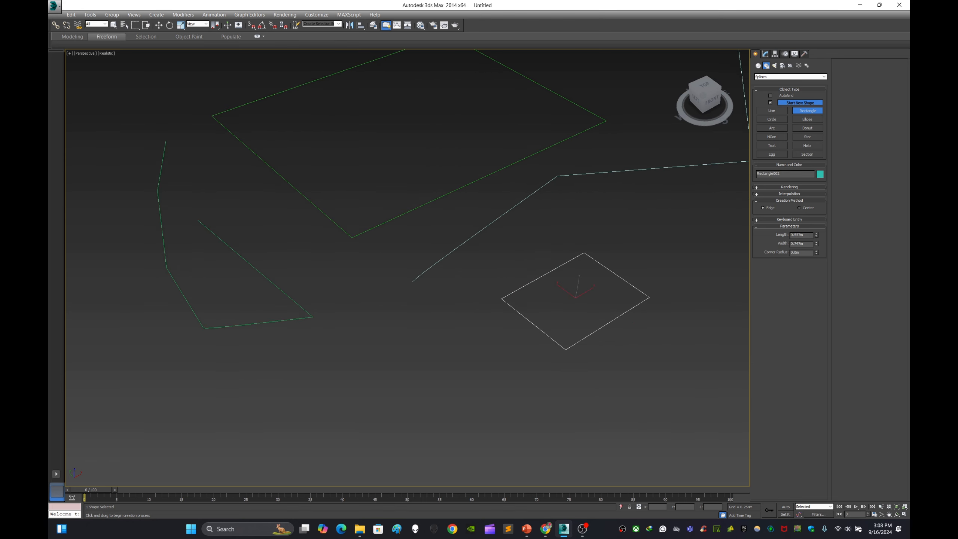
# Step: Draw a circle spline below the rectangles
pyautogui.click(772, 120)
pyautogui.moveTo(403, 342); pyautogui.dragTo(458, 342)
pyautogui.moveTo(458, 342); pyautogui.dragTo(495, 313, button='middle')
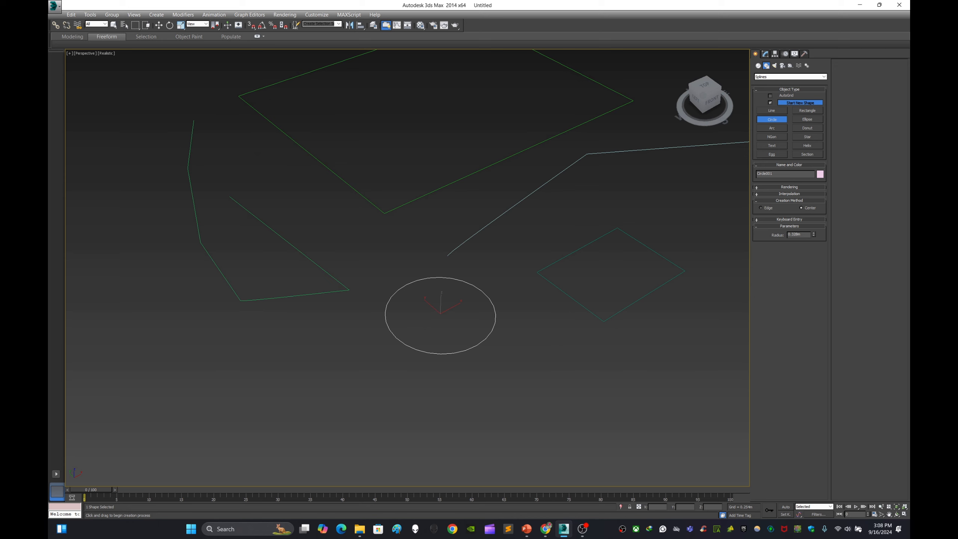
# Step: Draw a hexagonal NGon spline below the circle
pyautogui.click(772, 137)
pyautogui.moveTo(541, 404); pyautogui.dragTo(582, 417)
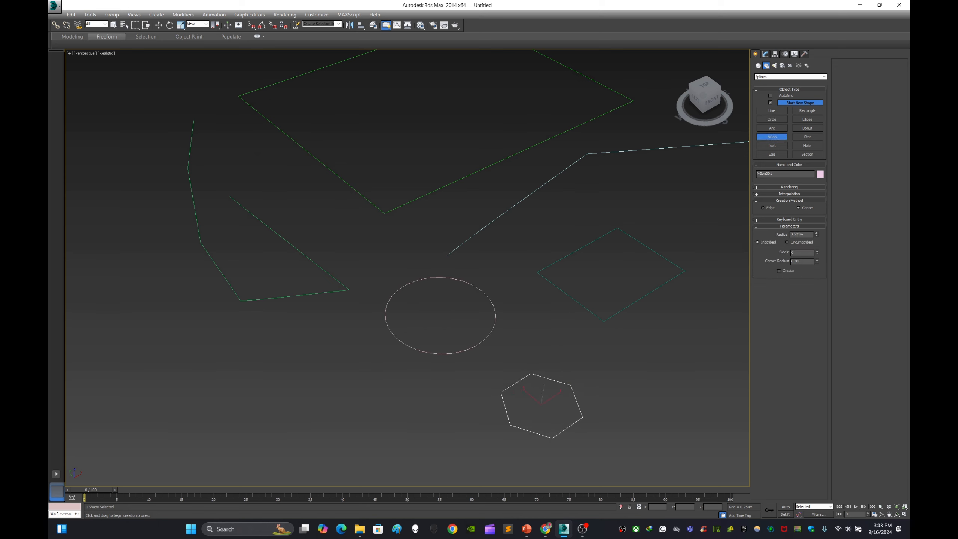
pyautogui.press('w')
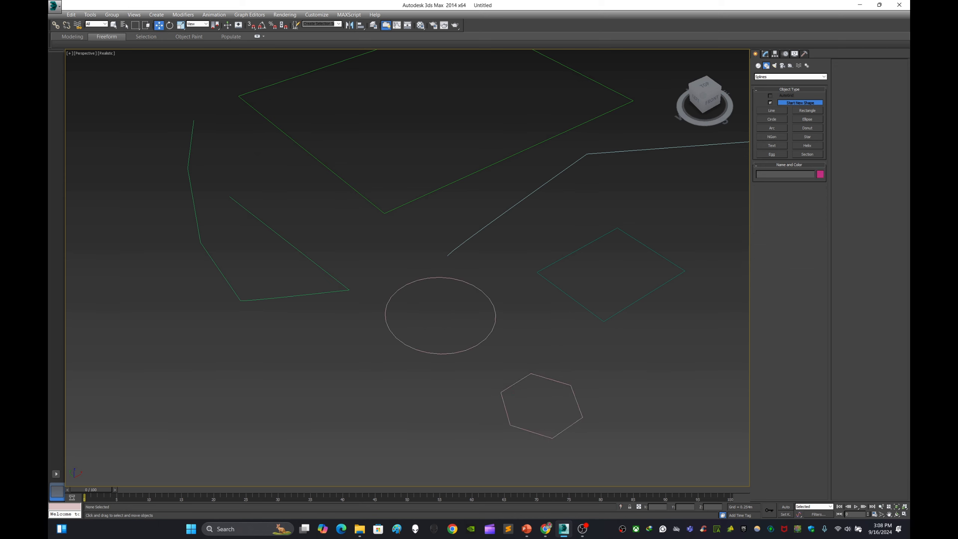
# Step: Select the small rectangle, inspect its Rendering and Interpolation rollouts, and convert it to an editable spline
pyautogui.hotkey('ctrl', 'd')
pyautogui.moveTo(632, 353); pyautogui.dragTo(633, 352)
pyautogui.hotkey('ctrl', 'd')
pyautogui.moveTo(667, 251); pyautogui.dragTo(667, 251)
pyautogui.click(765, 54)
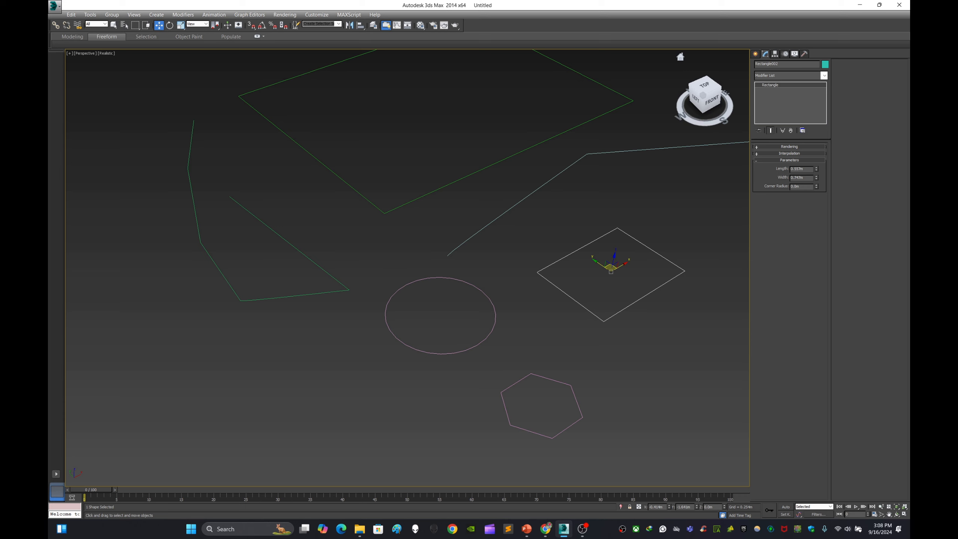
pyautogui.click(789, 147)
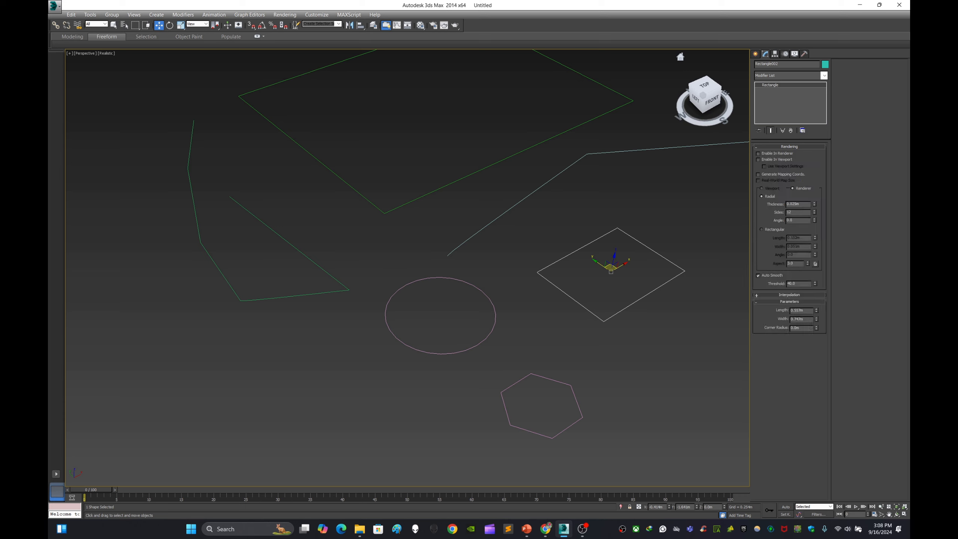
pyautogui.click(789, 146)
pyautogui.click(789, 154)
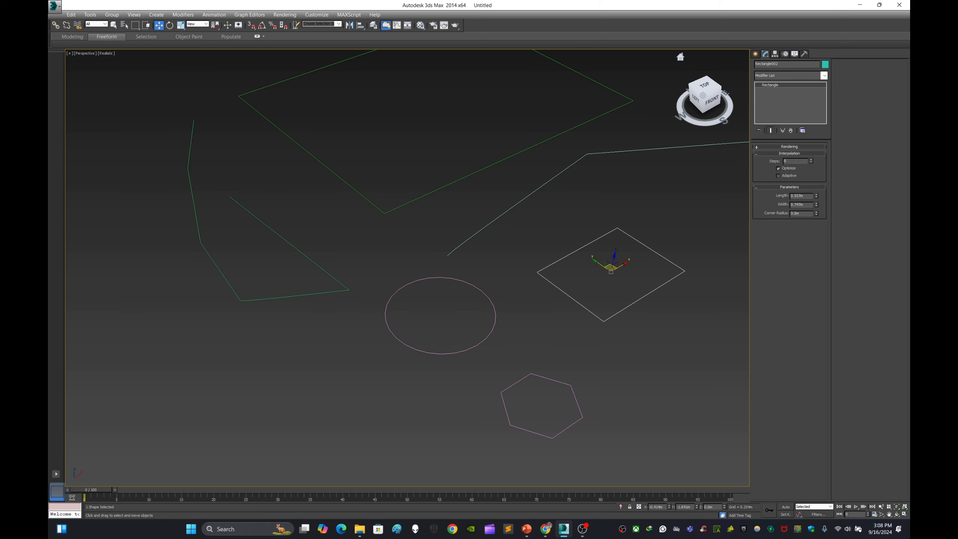
pyautogui.click(789, 153)
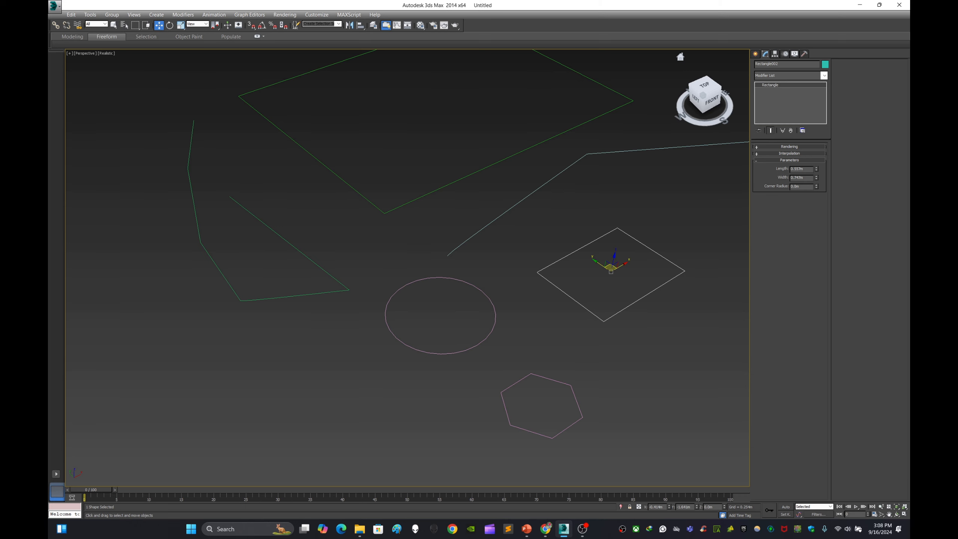
pyautogui.click(619, 185)
pyautogui.moveTo(670, 298); pyautogui.dragTo(668, 297)
pyautogui.moveTo(669, 297); pyautogui.dragTo(623, 314, button='middle')
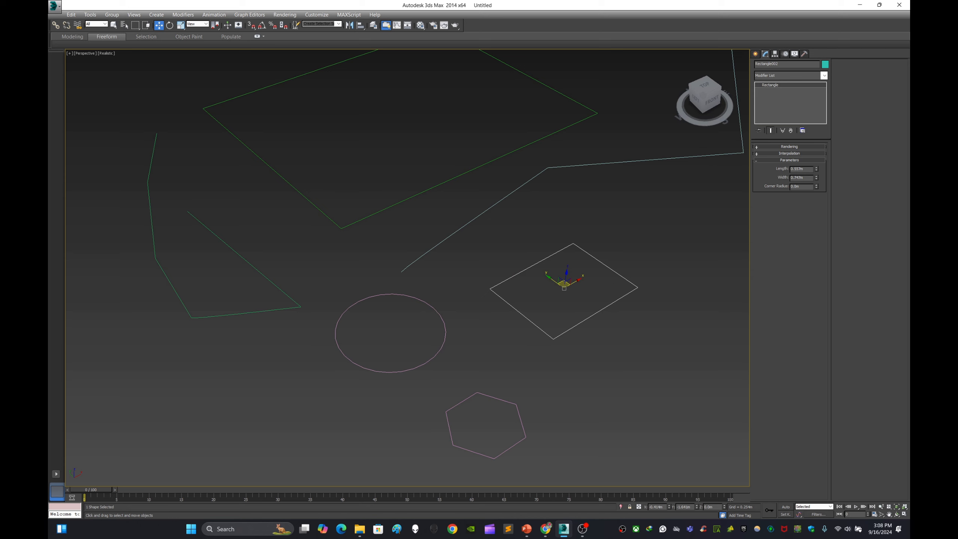
pyautogui.rightClick(629, 287)
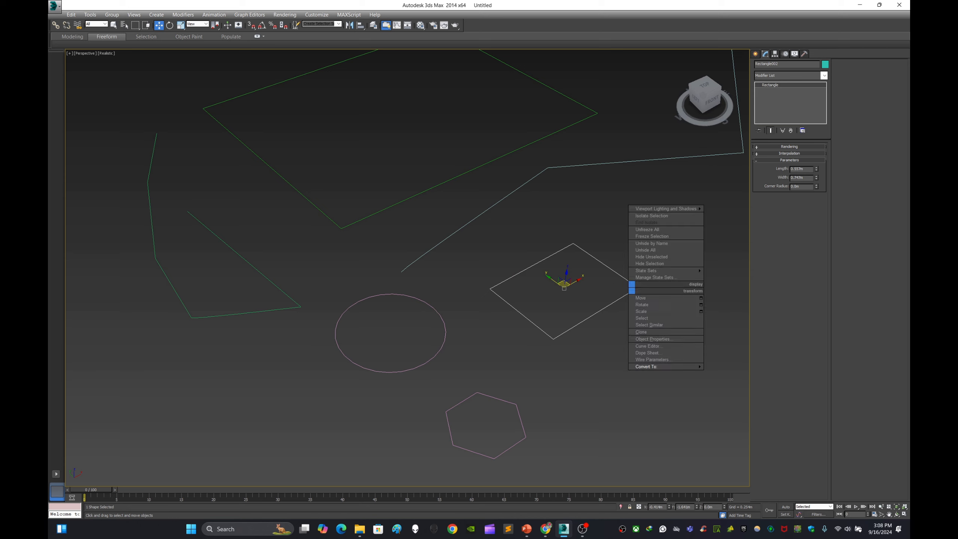
pyautogui.moveTo(656, 366)
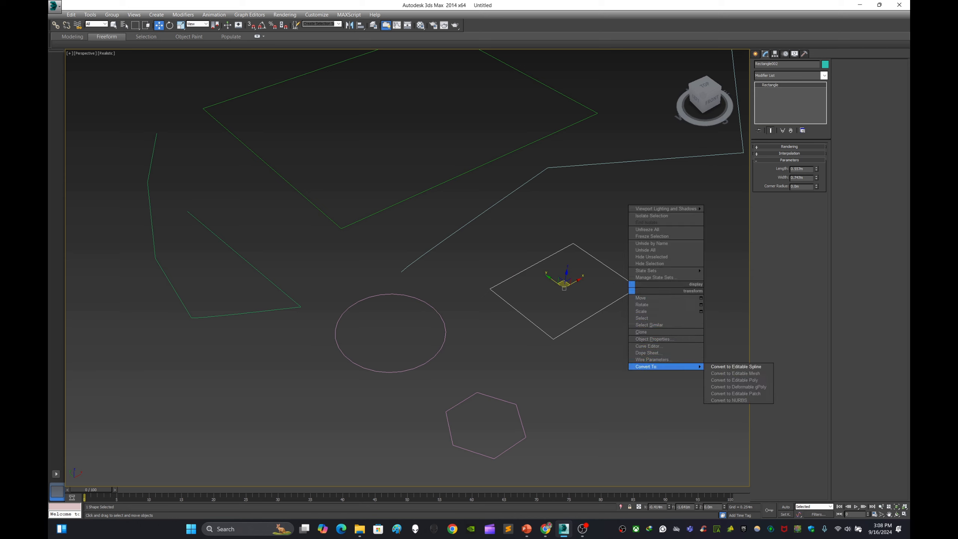
pyautogui.click(735, 366)
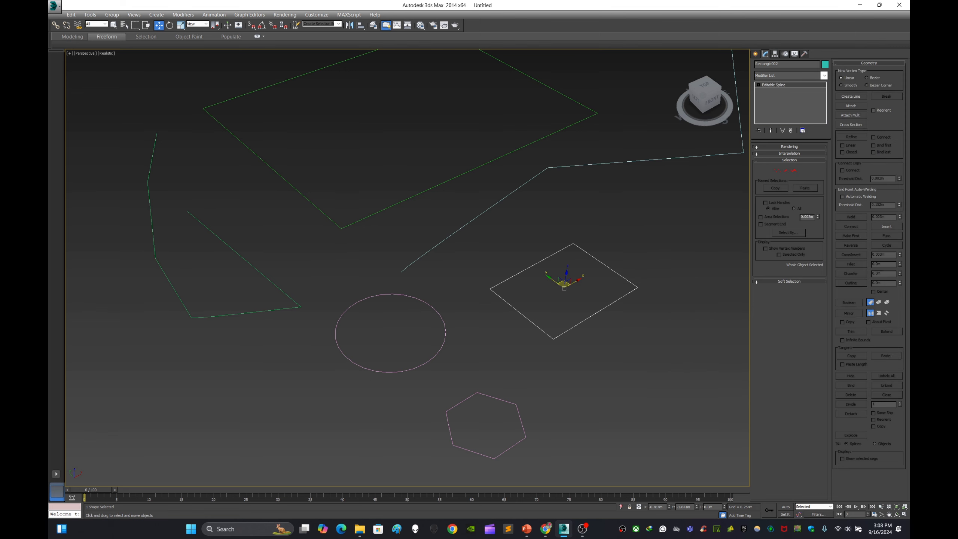
# Step: Select the circle, inspect its rollouts, and convert it to an editable spline
pyautogui.click(502, 355)
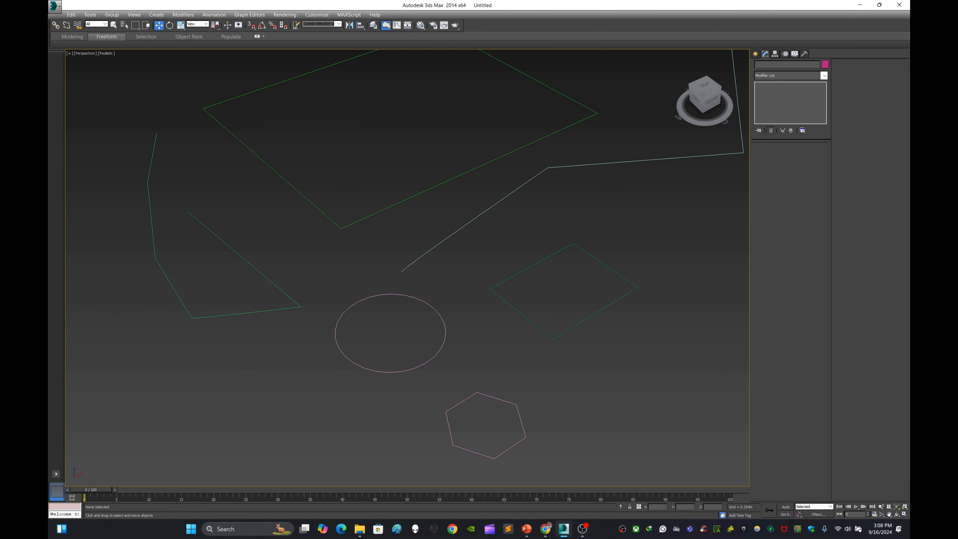
pyautogui.click(445, 333)
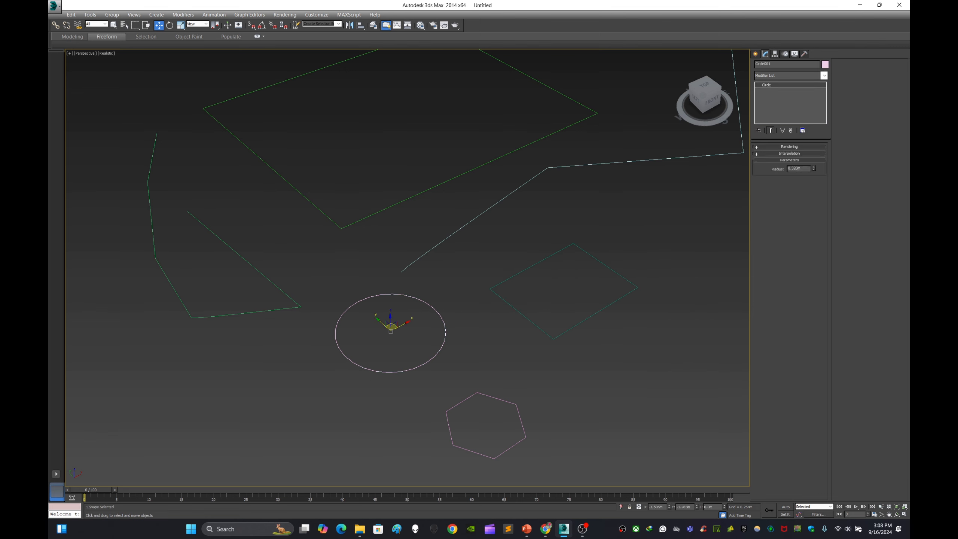
pyautogui.click(789, 147)
pyautogui.click(789, 146)
pyautogui.click(789, 153)
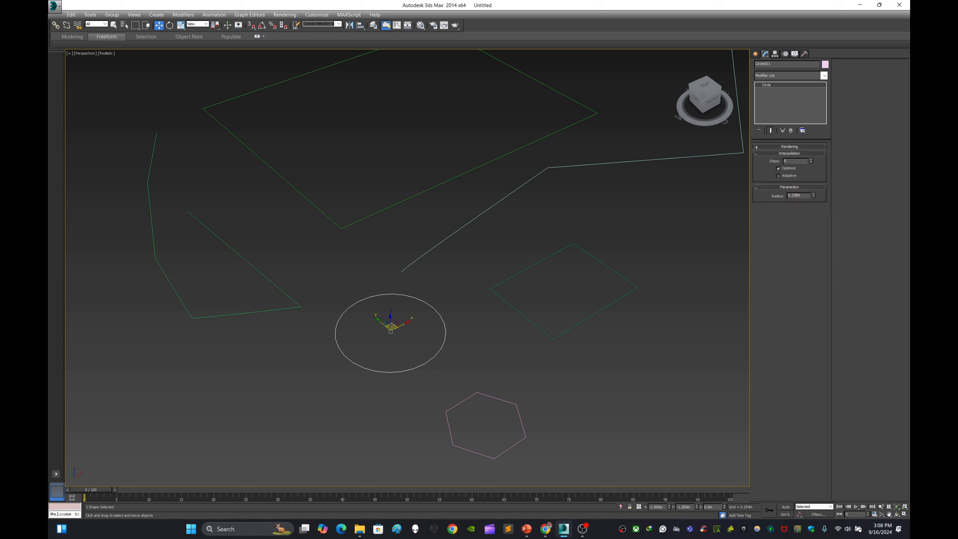
pyautogui.click(789, 153)
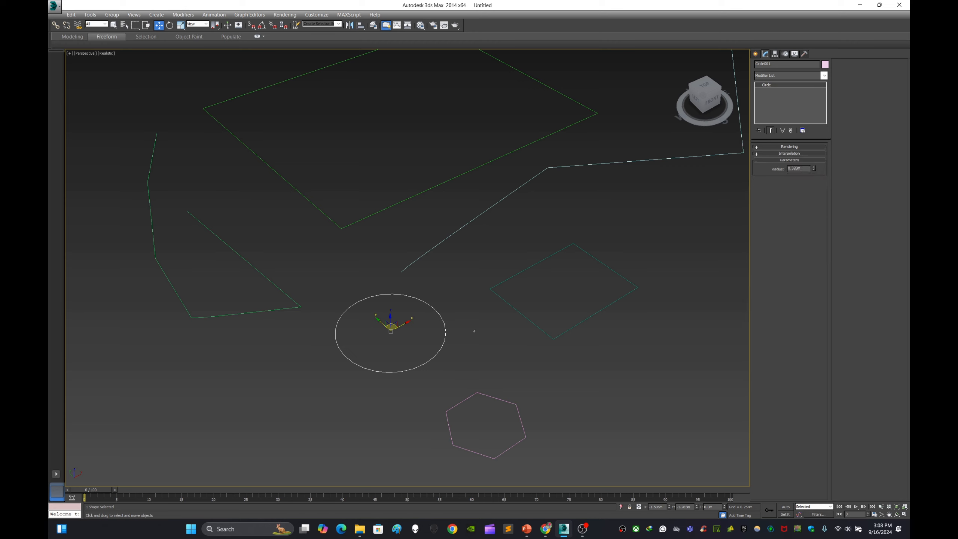
pyautogui.moveTo(421, 313); pyautogui.dragTo(466, 350)
pyautogui.rightClick(444, 323)
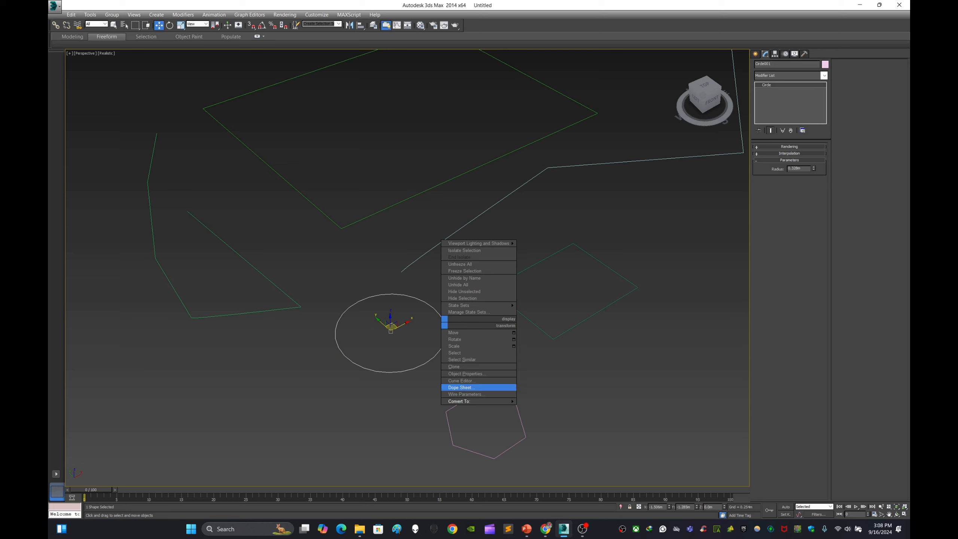
pyautogui.moveTo(459, 402)
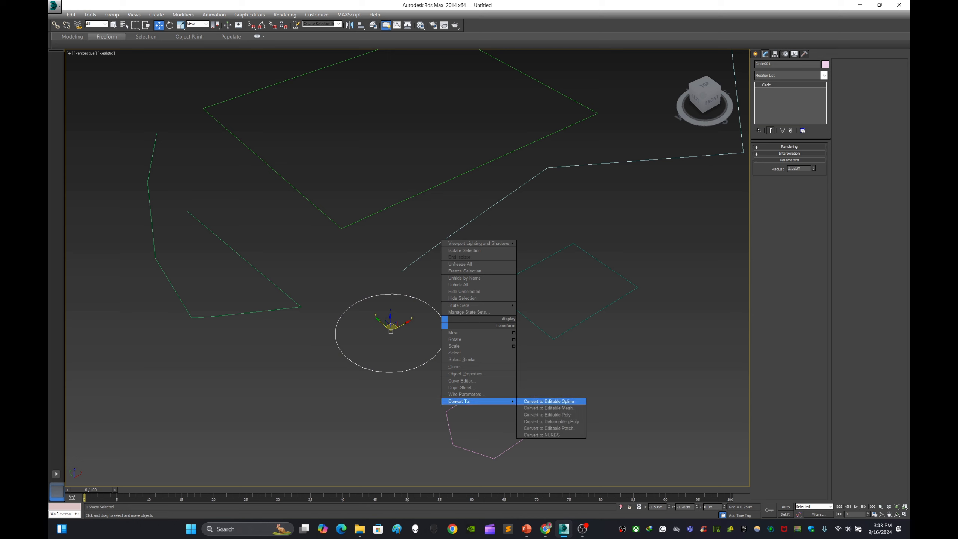
pyautogui.click(549, 401)
# Step: Select the hexagon and convert it to an editable spline
pyautogui.click(543, 377)
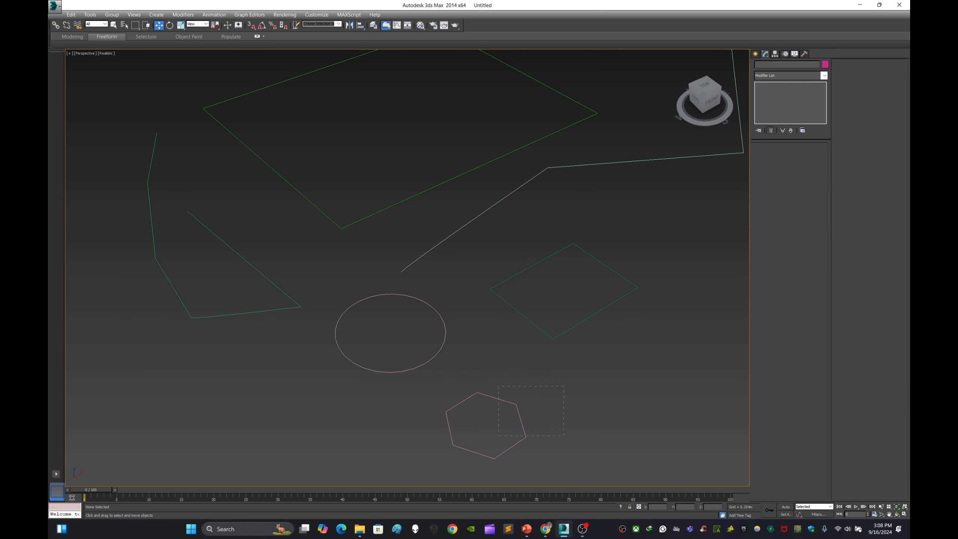
pyautogui.moveTo(564, 436); pyautogui.dragTo(565, 437)
pyautogui.rightClick(597, 405)
pyautogui.moveTo(554, 483)
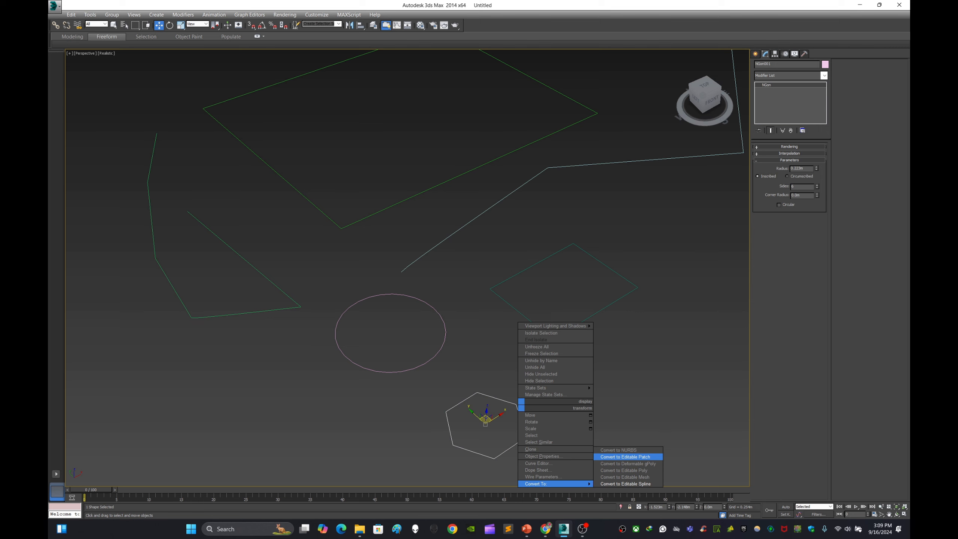
pyautogui.click(625, 484)
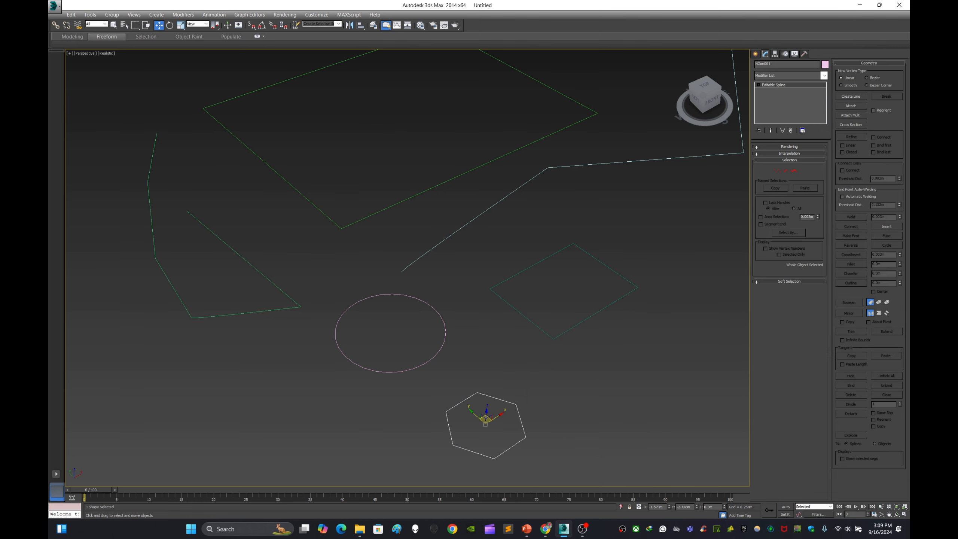
pyautogui.click(588, 408)
pyautogui.moveTo(543, 407); pyautogui.dragTo(683, 334, button='middle')
pyautogui.moveTo(614, 294); pyautogui.dragTo(561, 261)
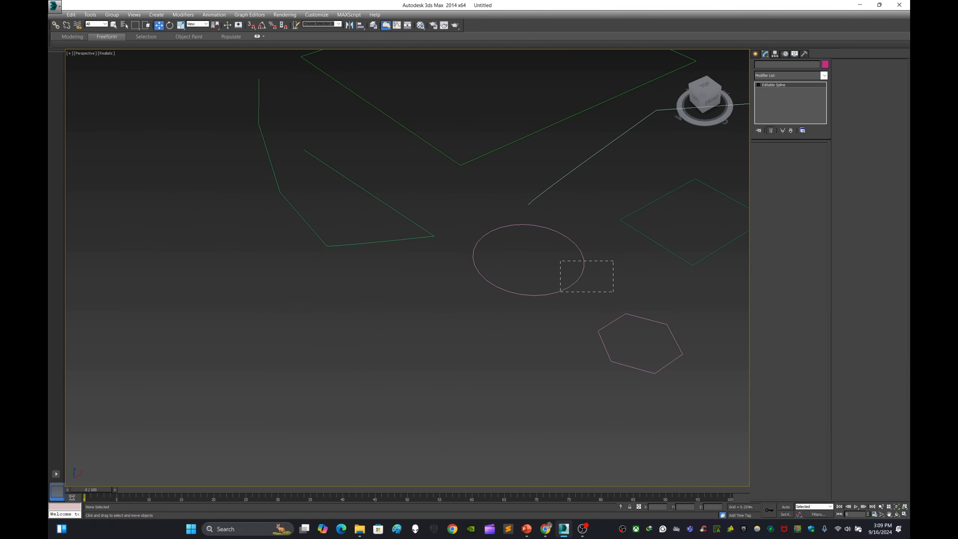
pyautogui.moveTo(561, 261); pyautogui.dragTo(441, 325, button='middle')
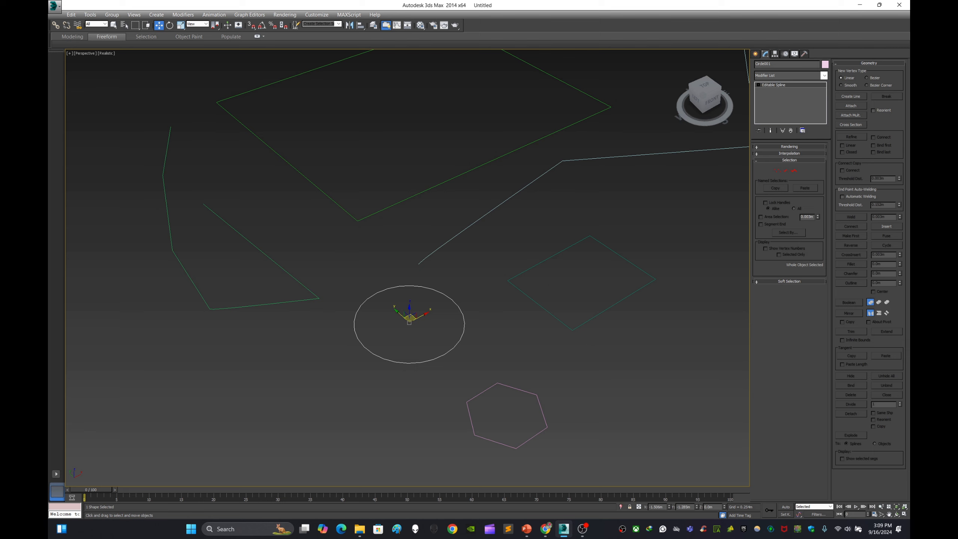
pyautogui.click(441, 325)
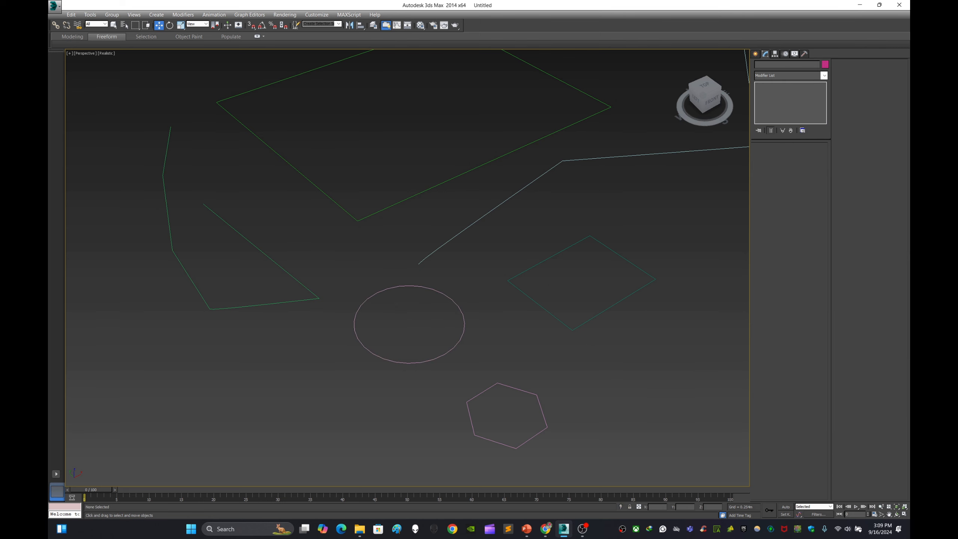
# Step: Examine the drawn shapes around the viewport and select the open polyline
pyautogui.moveTo(490, 297); pyautogui.dragTo(447, 347)
pyautogui.moveTo(522, 334); pyautogui.dragTo(554, 291)
pyautogui.moveTo(563, 383); pyautogui.dragTo(521, 423)
pyautogui.moveTo(521, 423); pyautogui.dragTo(454, 505, button='middle')
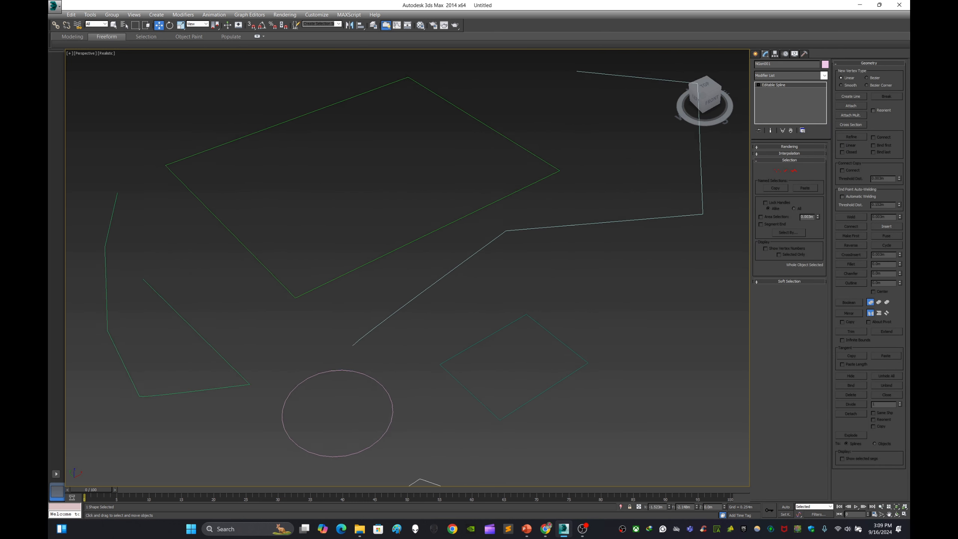
pyautogui.moveTo(557, 314); pyautogui.dragTo(535, 323, button='middle')
pyautogui.scroll(-5, 535, 322)
pyautogui.scroll(5, 450, 347)
pyautogui.moveTo(451, 347); pyautogui.dragTo(366, 396, button='middle')
pyautogui.click(535, 313)
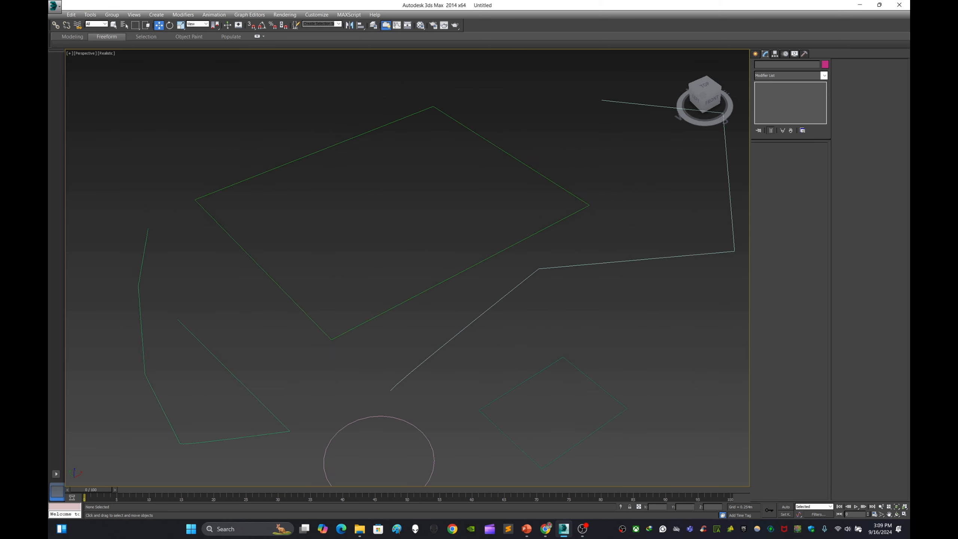
pyautogui.scroll(-5, 478, 321)
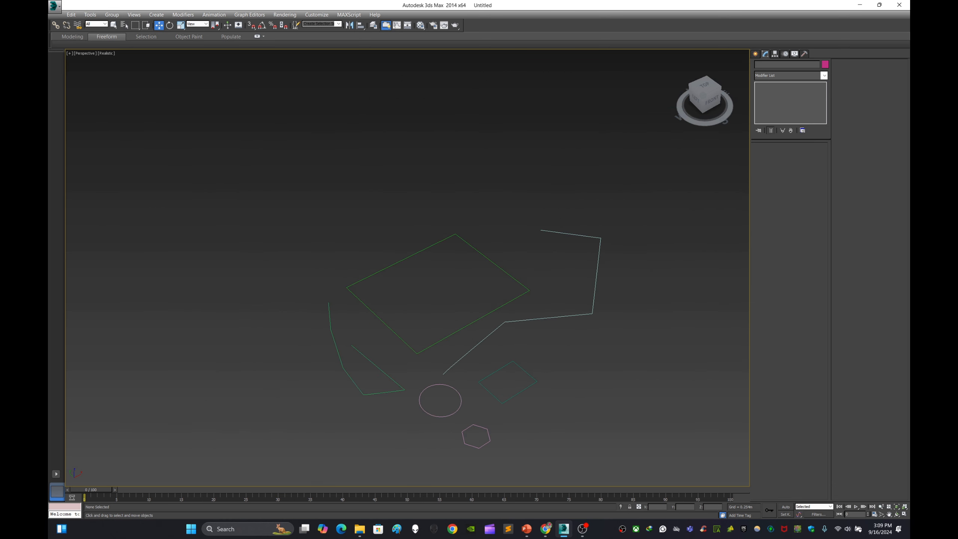
pyautogui.moveTo(634, 334); pyautogui.dragTo(635, 334)
pyautogui.moveTo(604, 321); pyautogui.dragTo(613, 294, button='middle')
pyautogui.scroll(5, 617, 288)
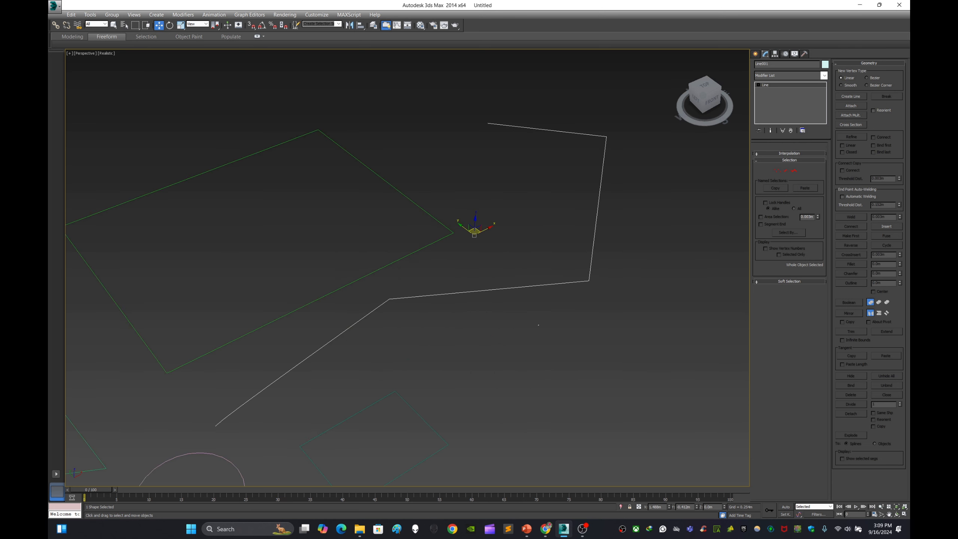
pyautogui.moveTo(555, 253); pyautogui.dragTo(626, 315)
pyautogui.moveTo(627, 316); pyautogui.dragTo(690, 297, button='middle')
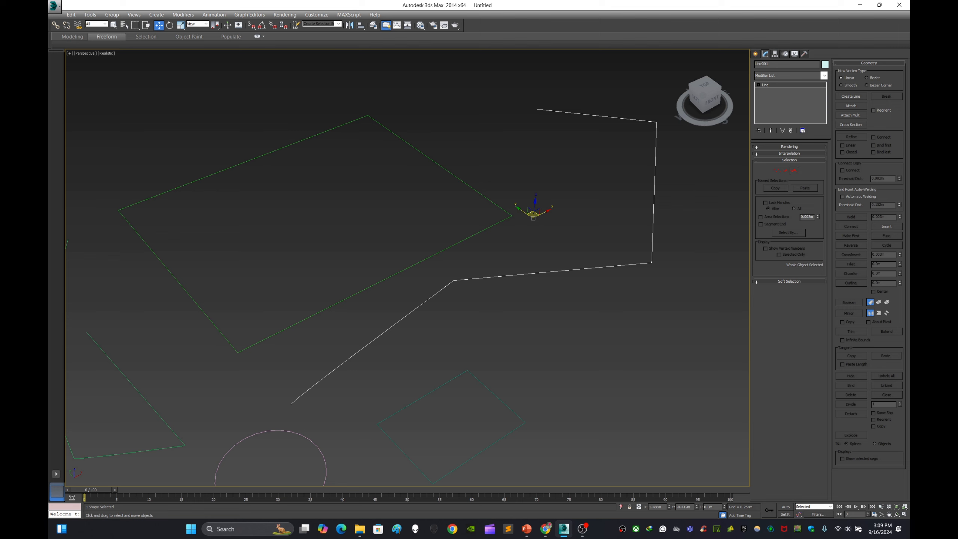
pyautogui.click(618, 391)
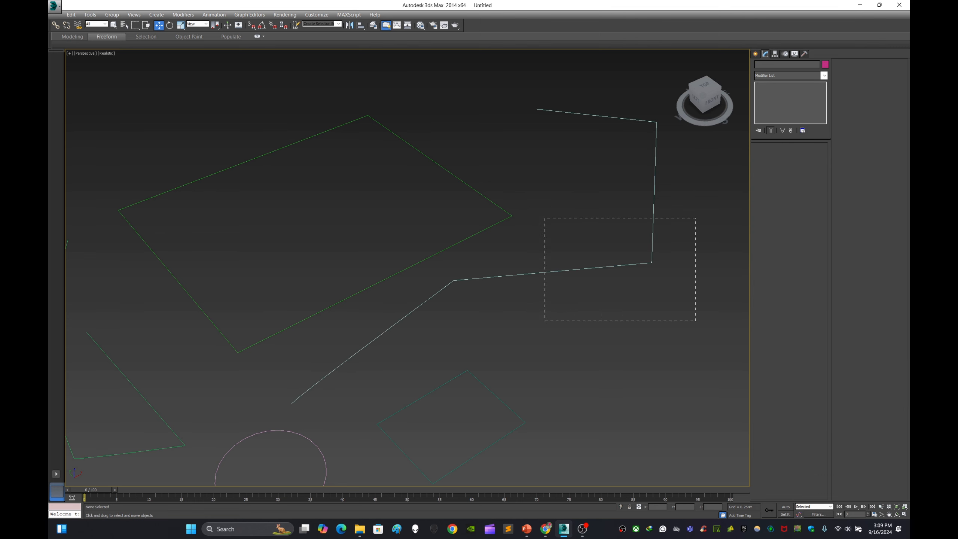
pyautogui.moveTo(696, 320); pyautogui.dragTo(696, 320)
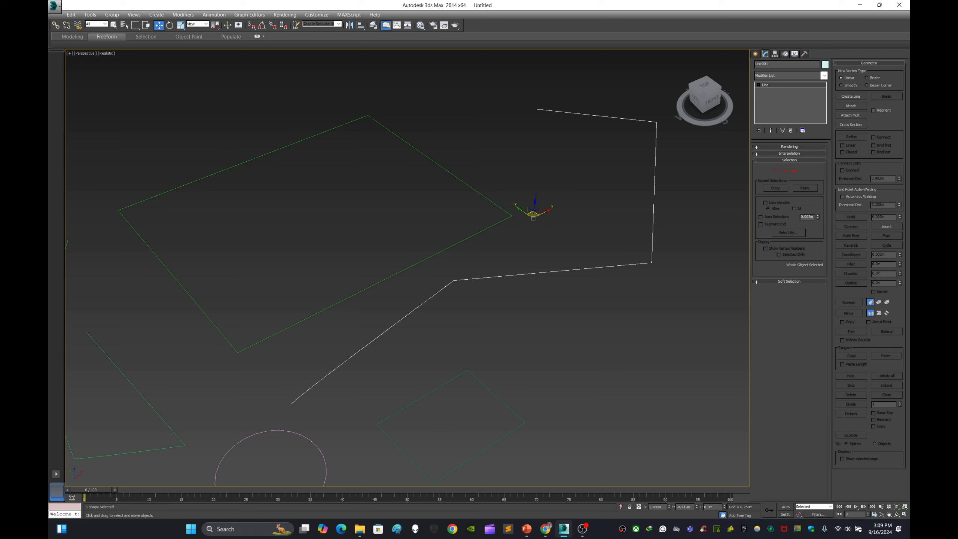
# Step: Inspect the polyline's Rendering rollout options such as Enable In Renderer and Enable In Viewport
pyautogui.click(788, 146)
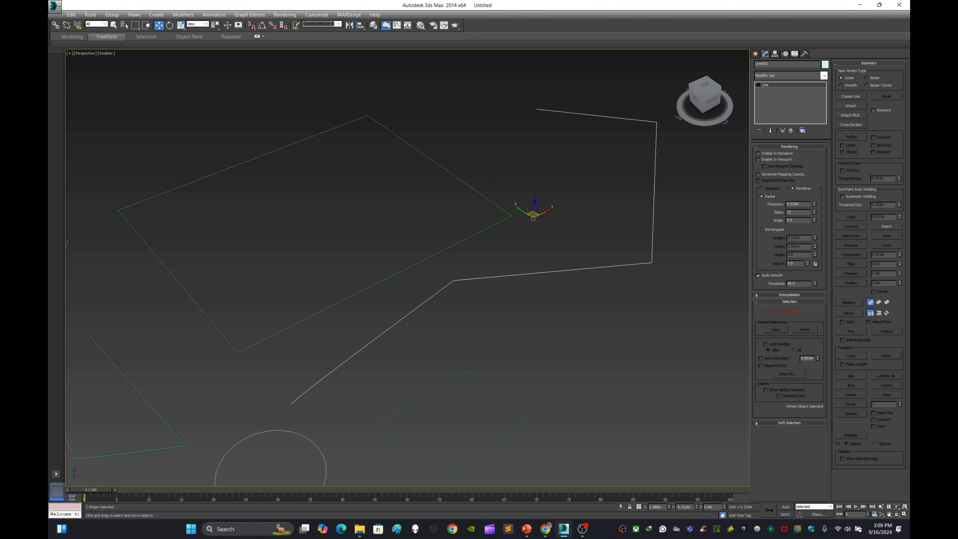
pyautogui.click(759, 154)
pyautogui.click(759, 160)
pyautogui.click(758, 160)
pyautogui.click(789, 147)
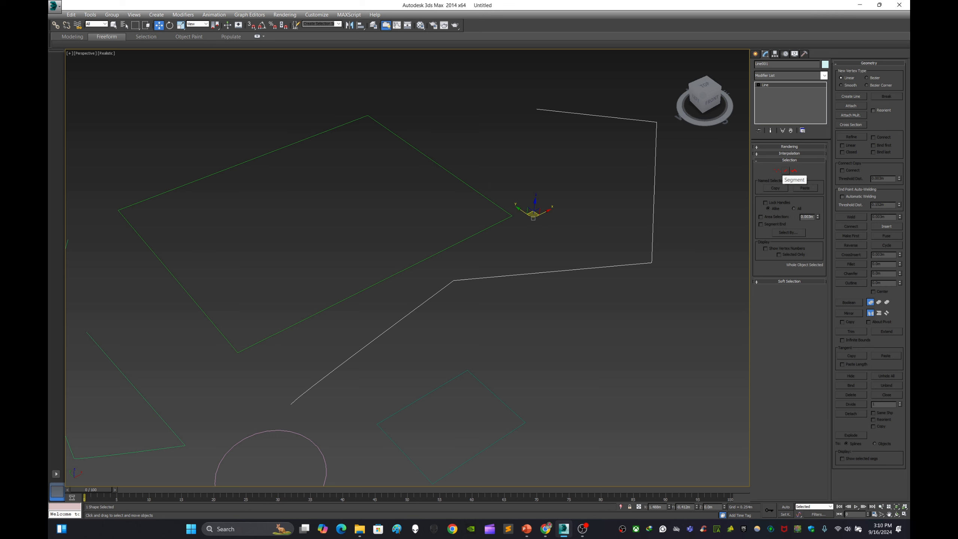
# Step: Switch the polyline to Vertex sub-object mode and move its middle bend vertex slightly to the right
pyautogui.click(777, 171)
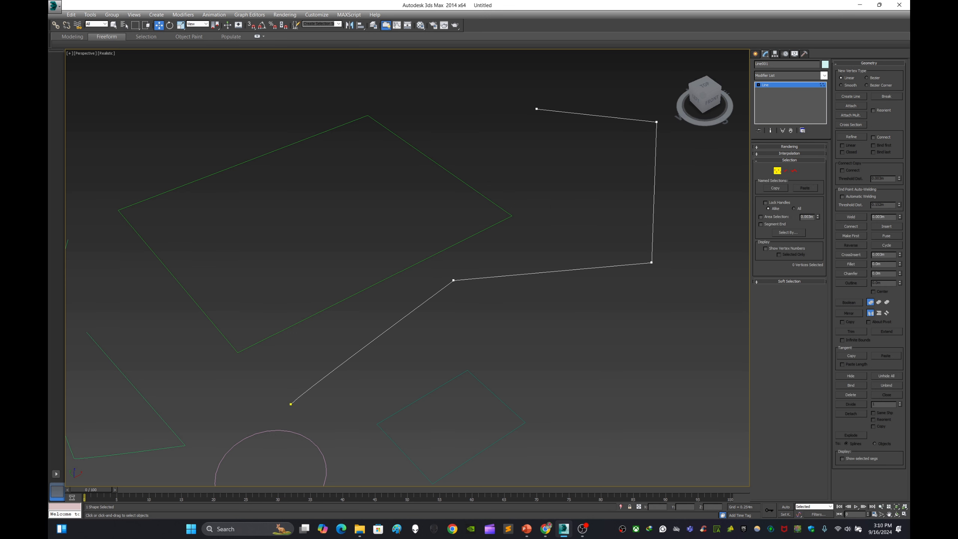
pyautogui.moveTo(285, 396); pyautogui.dragTo(306, 413)
pyautogui.keyDown('ctrl'); pyautogui.moveTo(448, 282); pyautogui.dragTo(449, 277); pyautogui.keyUp('ctrl')
pyautogui.moveTo(543, 129); pyautogui.dragTo(544, 129)
pyautogui.click(778, 171)
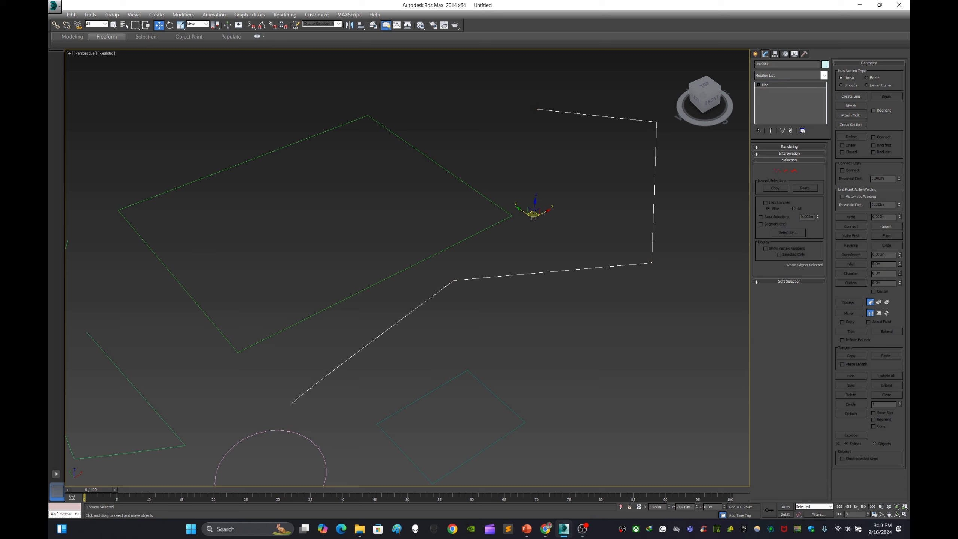
pyautogui.click(778, 170)
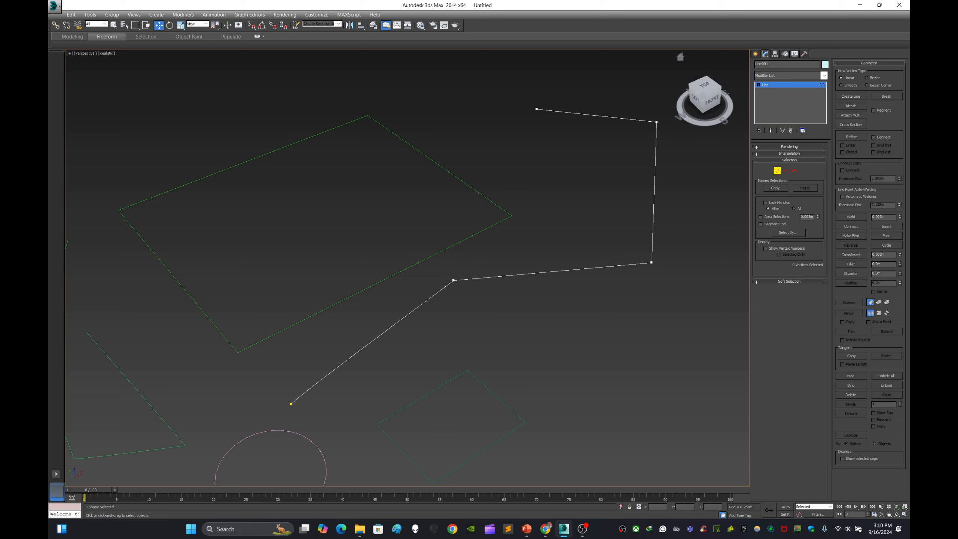
pyautogui.moveTo(536, 125); pyautogui.dragTo(523, 127)
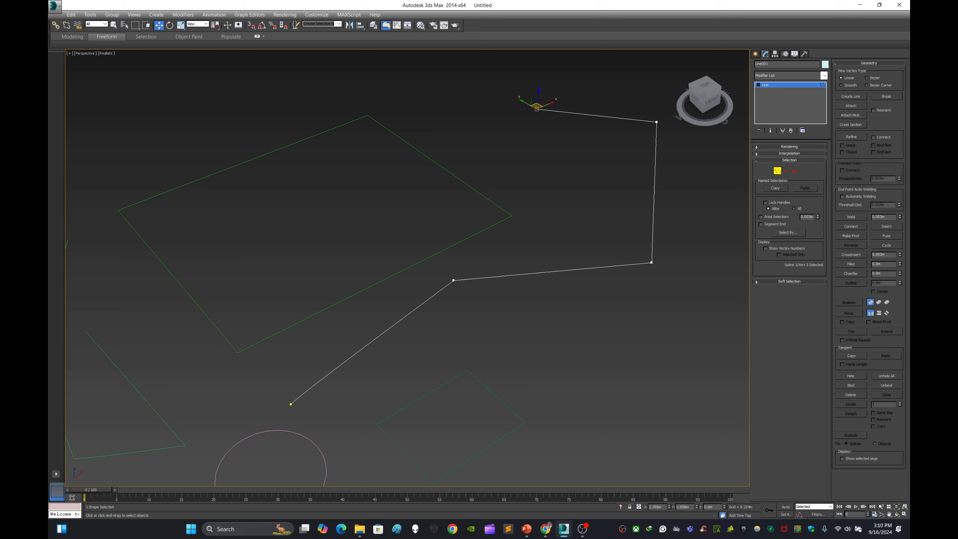
pyautogui.click(524, 130)
pyautogui.moveTo(442, 303); pyautogui.dragTo(442, 303)
pyautogui.click(442, 303)
pyautogui.click(453, 280)
pyautogui.click(291, 404)
pyautogui.moveTo(496, 331); pyautogui.dragTo(496, 331)
pyautogui.moveTo(679, 288); pyautogui.dragTo(679, 287)
pyautogui.moveTo(633, 101); pyautogui.dragTo(678, 150)
pyautogui.moveTo(558, 142); pyautogui.dragTo(557, 143)
pyautogui.click(557, 142)
pyautogui.moveTo(485, 318); pyautogui.dragTo(486, 318)
pyautogui.moveTo(453, 280); pyautogui.dragTo(480, 280)
pyautogui.hotkey('ctrl', 'd')
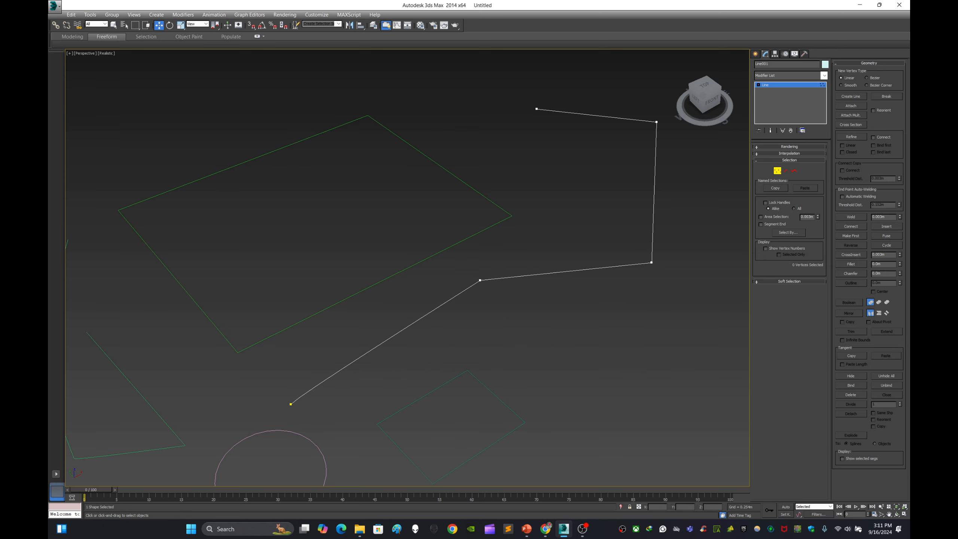
# Step: Move the polyline's lower end vertex and its right corner vertex slightly
pyautogui.moveTo(317, 422); pyautogui.dragTo(284, 396)
pyautogui.hotkey('ctrl', 'd')
pyautogui.click(651, 263)
pyautogui.moveTo(652, 262)
pyautogui.mouseDown()
pyautogui.moveTo(637, 254)
pyautogui.moveTo(645, 258)
pyautogui.mouseUp()
pyautogui.hotkey('ctrl', 'd')
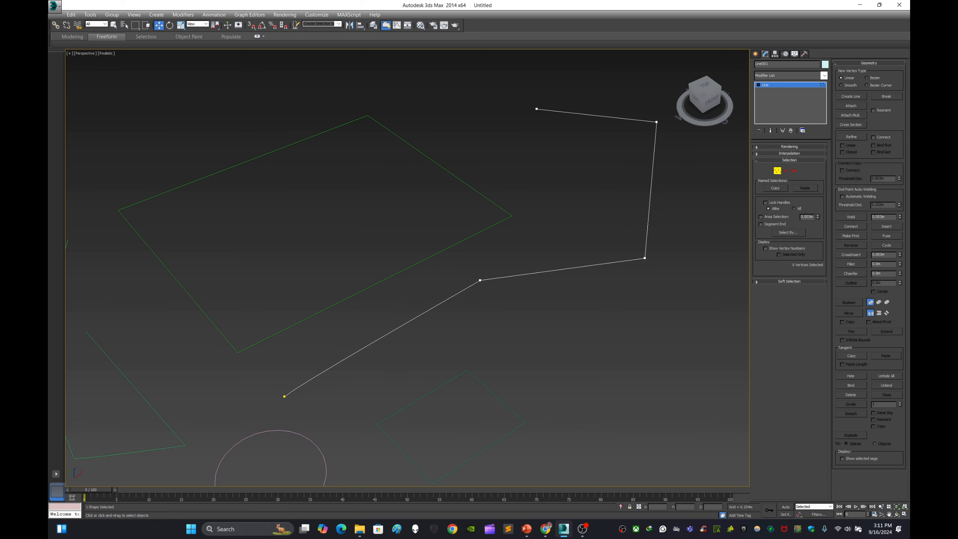
# Step: Select the large rectangle and switch it to Vertex sub-object mode
pyautogui.click(756, 54)
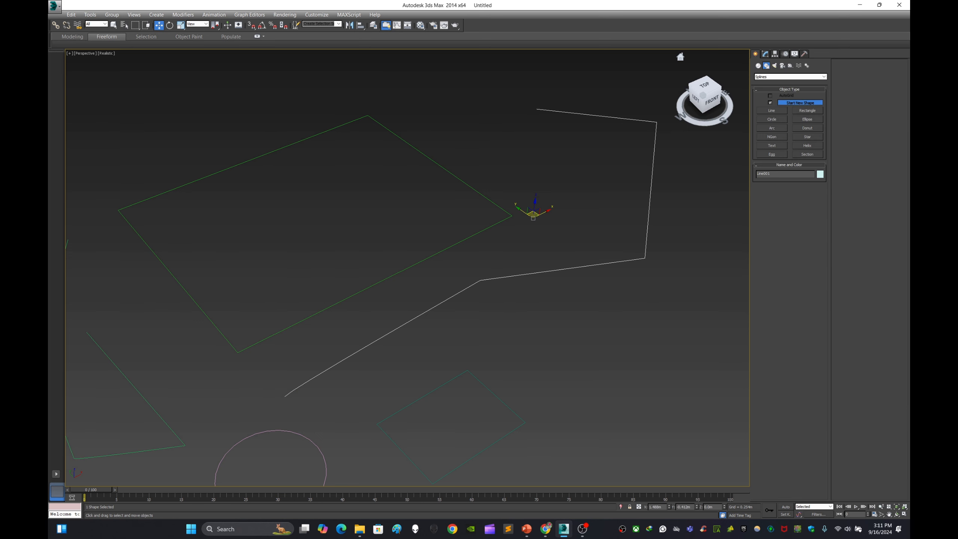
pyautogui.click(377, 283)
pyautogui.moveTo(378, 283); pyautogui.dragTo(518, 258, button='middle')
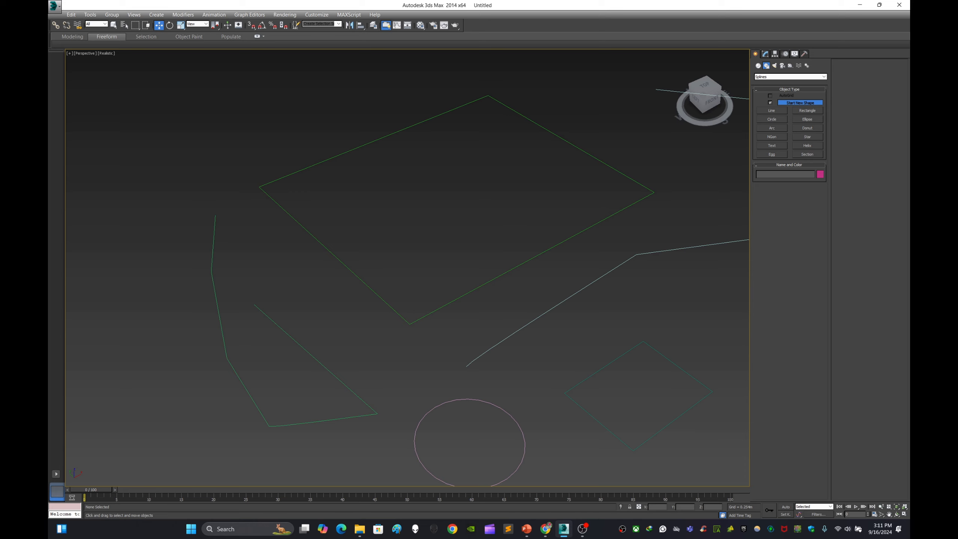
pyautogui.click(264, 190)
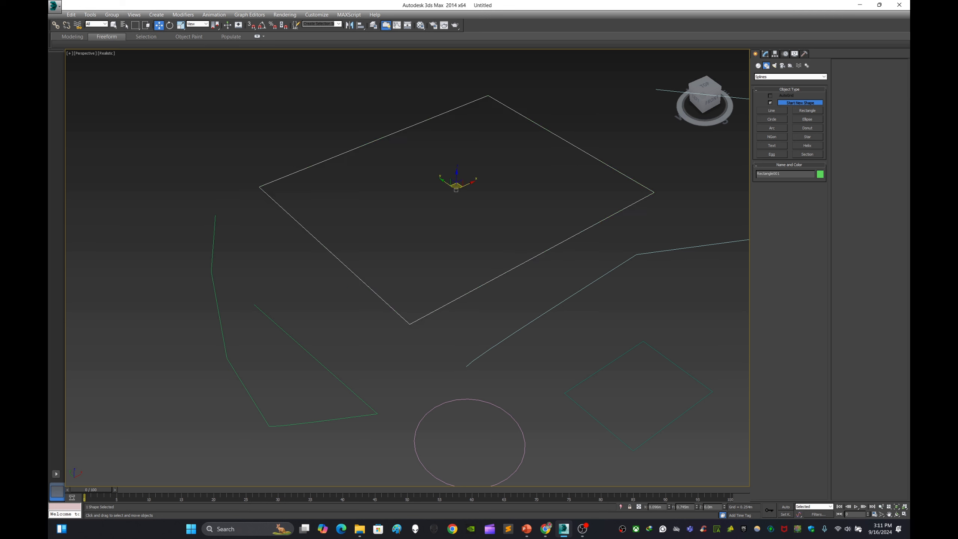
pyautogui.click(765, 53)
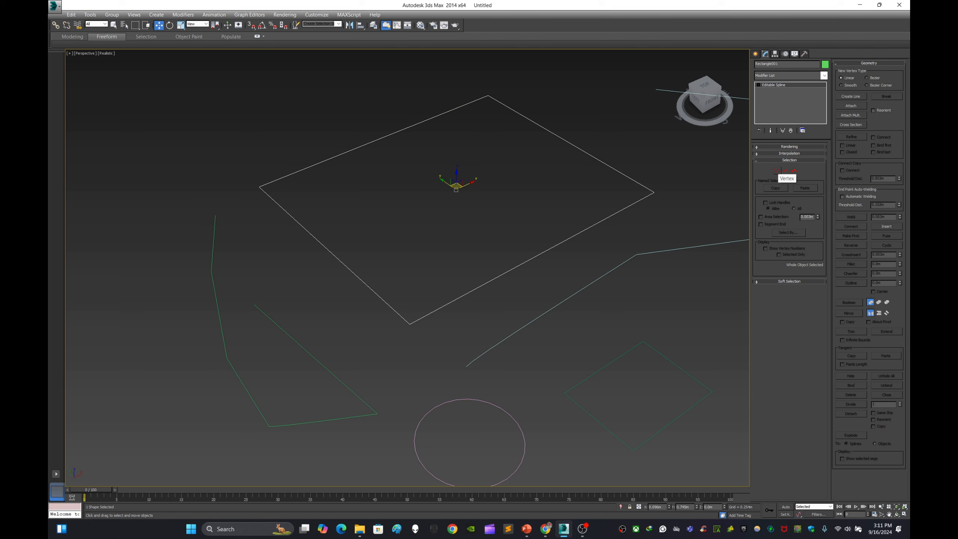
pyautogui.click(777, 170)
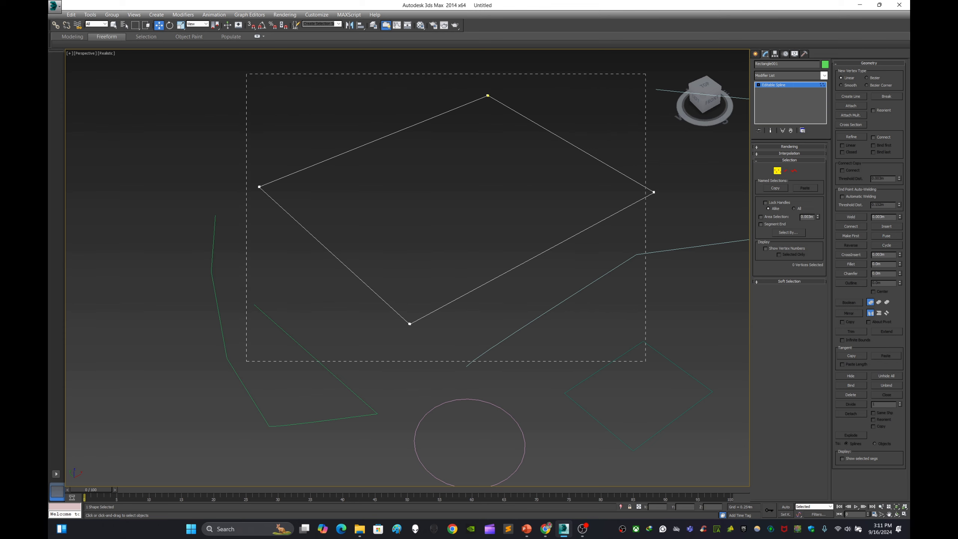
pyautogui.scroll(-5, 583, 177)
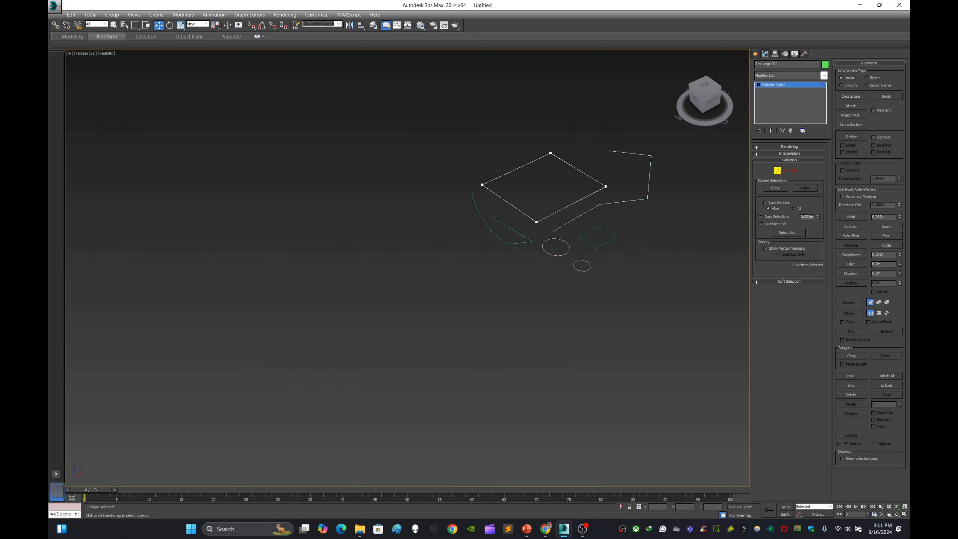
pyautogui.scroll(5, 549, 169)
pyautogui.moveTo(515, 91); pyautogui.dragTo(569, 149)
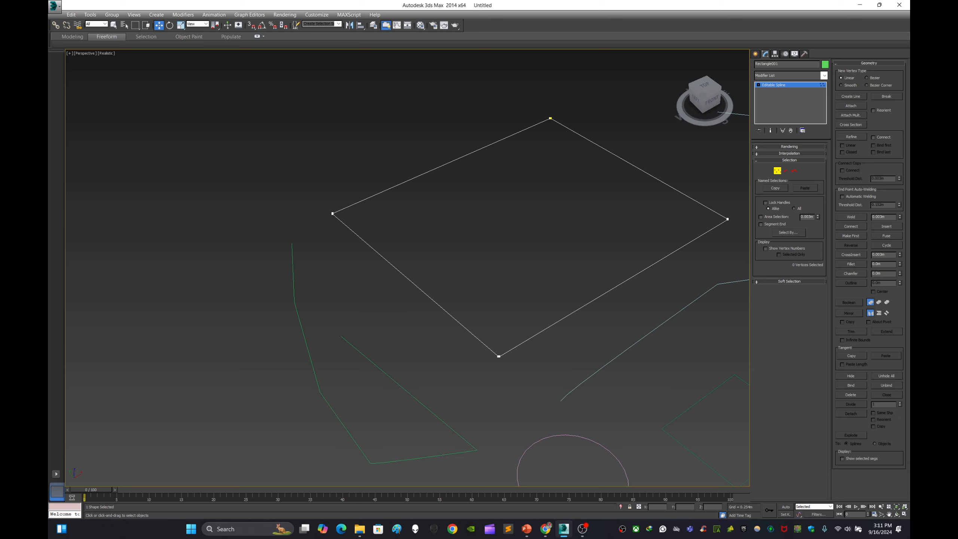
# Step: Try moving the rectangle's corner vertices, undoing each move
pyautogui.keyDown('ctrl'); pyautogui.click(333, 213); pyautogui.keyUp('ctrl')
pyautogui.moveTo(476, 335); pyautogui.dragTo(522, 378)
pyautogui.moveTo(710, 198); pyautogui.dragTo(676, 189)
pyautogui.hotkey('ctrl', 'z')
pyautogui.hotkey('ctrl', 'z')
pyautogui.moveTo(390, 244); pyautogui.dragTo(390, 244)
pyautogui.moveTo(324, 207); pyautogui.dragTo(403, 274)
pyautogui.hotkey('ctrl', 'z')
pyautogui.moveTo(570, 146); pyautogui.dragTo(570, 146)
pyautogui.moveTo(542, 113); pyautogui.dragTo(582, 136)
pyautogui.hotkey('ctrl', 'z')
pyautogui.moveTo(468, 324); pyautogui.dragTo(528, 384)
pyautogui.moveTo(509, 350); pyautogui.dragTo(597, 300)
pyautogui.hotkey('ctrl', 'z')
# Step: Select the circle and switch it to Vertex sub-object mode
pyautogui.click(588, 325)
pyautogui.moveTo(588, 324); pyautogui.dragTo(492, 185, button='middle')
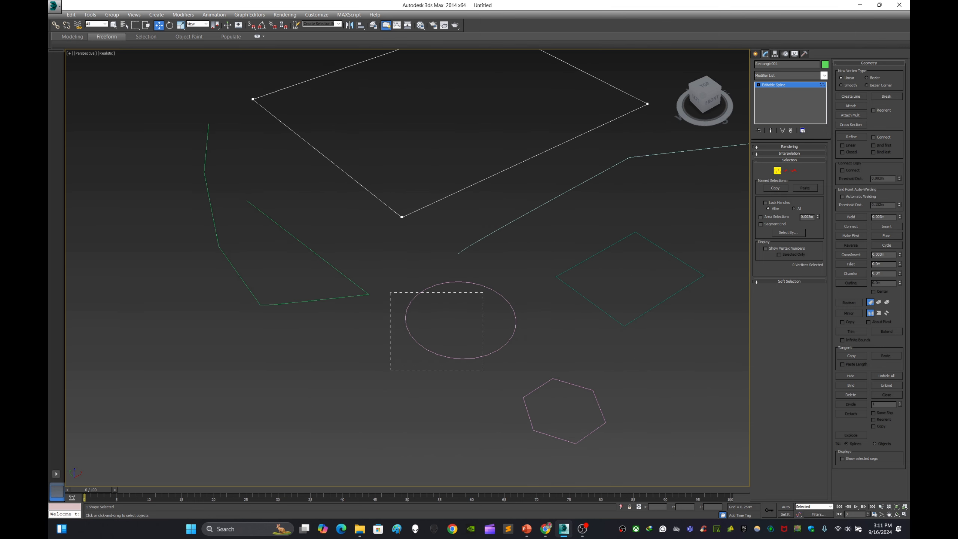
pyautogui.click(756, 53)
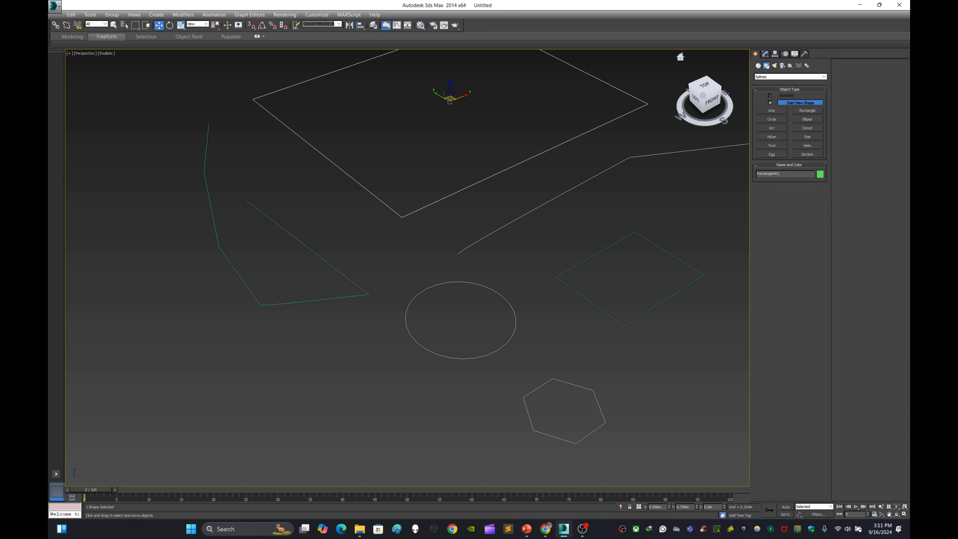
pyautogui.click(611, 204)
pyautogui.click(508, 302)
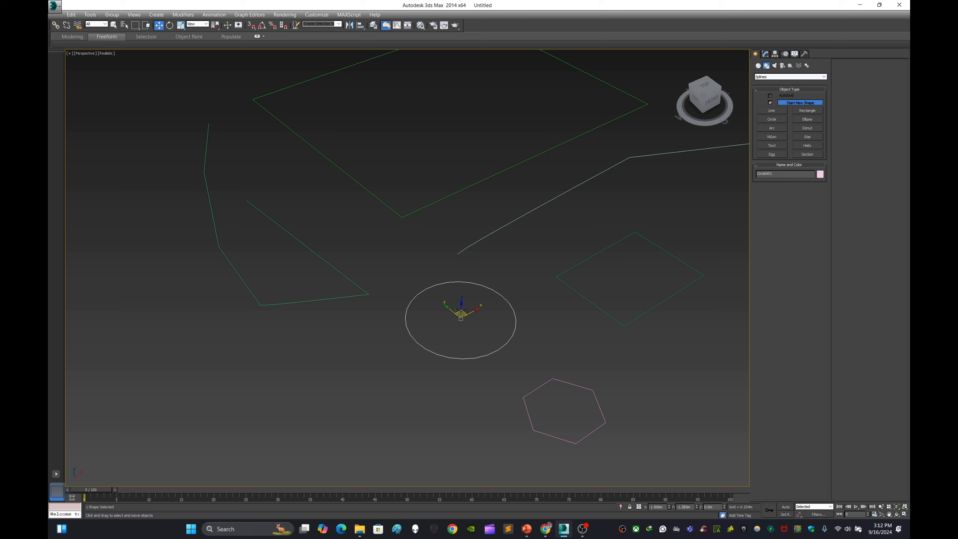
pyautogui.click(765, 54)
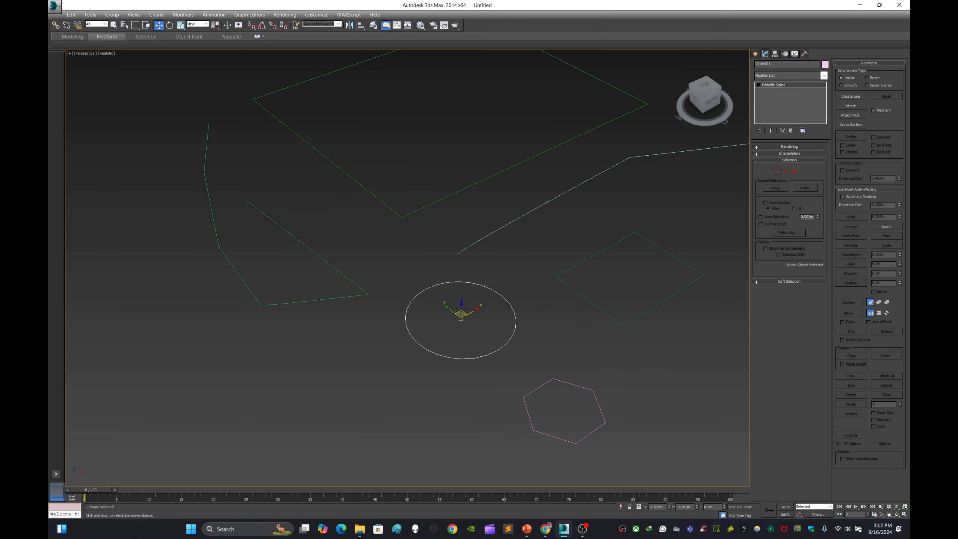
pyautogui.click(778, 170)
pyautogui.scroll(6, 456, 343)
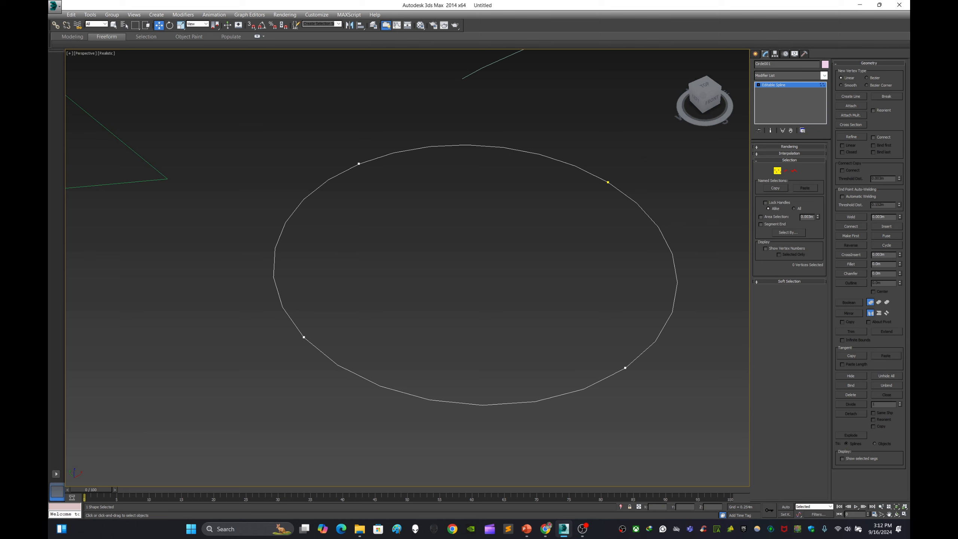
pyautogui.scroll(-5, 456, 338)
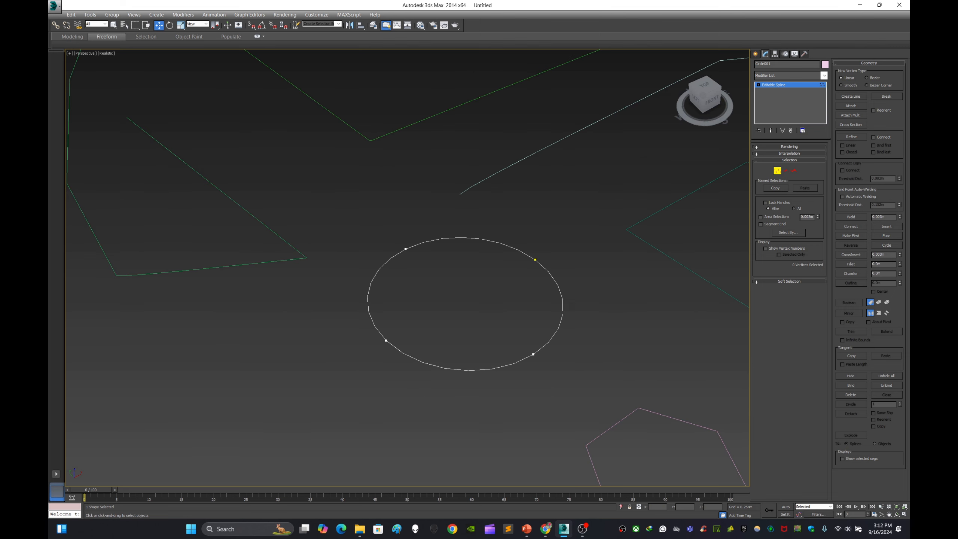
pyautogui.moveTo(456, 338)
pyautogui.keyDown('alt'); pyautogui.mouseDown(button='middle')
pyautogui.moveTo(529, 347)
pyautogui.moveTo(457, 332)
pyautogui.mouseUp(button='middle'); pyautogui.keyUp('alt')
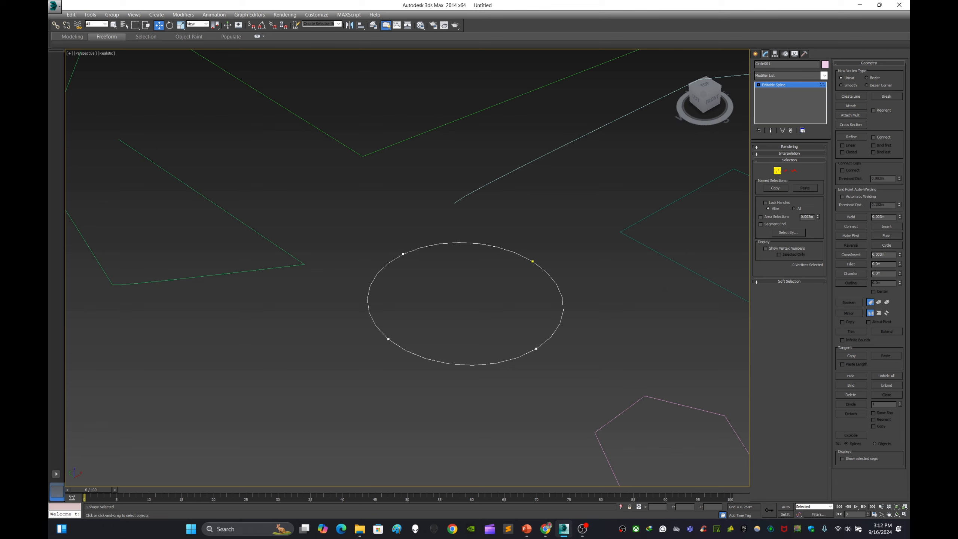
# Step: Select the circle's vertices one by one and examine their Bezier tangent handles
pyautogui.click(533, 261)
pyautogui.click(403, 254)
pyautogui.moveTo(408, 369); pyautogui.dragTo(408, 370)
pyautogui.moveTo(520, 330); pyautogui.dragTo(554, 366)
pyautogui.scroll(5, 445, 373)
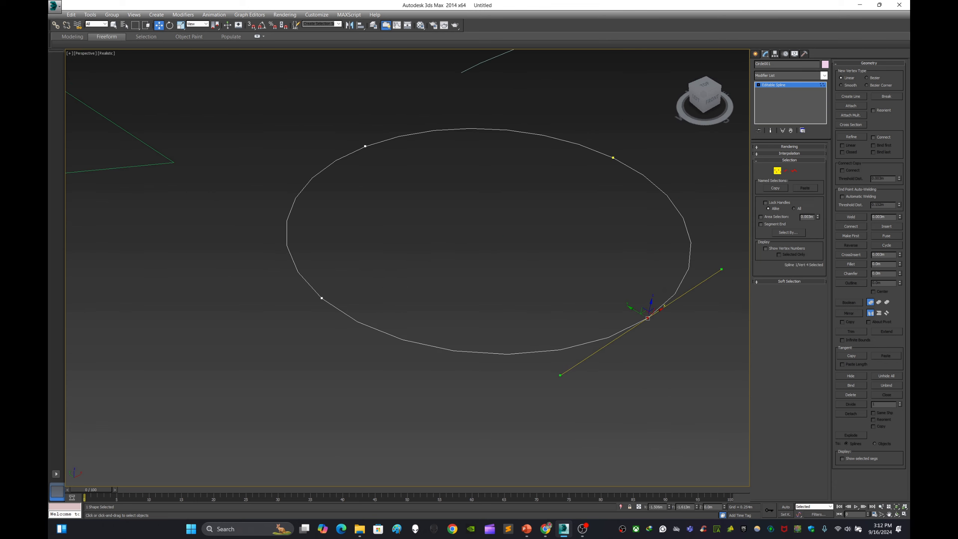
pyautogui.click(445, 374)
pyautogui.moveTo(372, 338); pyautogui.dragTo(372, 338)
pyautogui.moveTo(372, 338); pyautogui.dragTo(441, 407, button='middle')
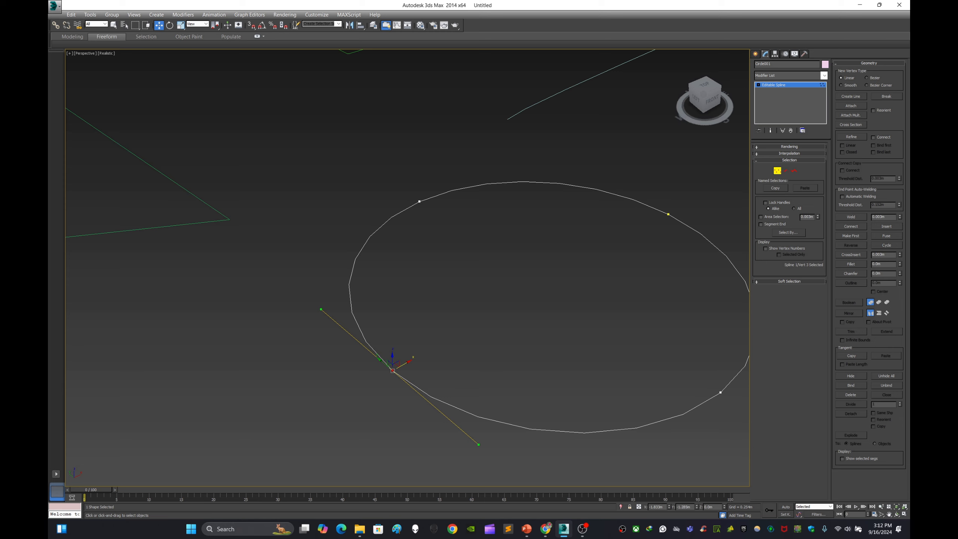
pyautogui.click(429, 349)
pyautogui.moveTo(387, 402); pyautogui.dragTo(385, 403)
pyautogui.click(429, 349)
pyautogui.moveTo(688, 247); pyautogui.dragTo(687, 248)
pyautogui.click(392, 371)
pyautogui.click(429, 349)
pyautogui.moveTo(458, 243); pyautogui.dragTo(458, 242)
pyautogui.keyDown('ctrl'); pyautogui.moveTo(437, 416); pyautogui.dragTo(437, 416); pyautogui.keyUp('ctrl')
pyautogui.moveTo(490, 370); pyautogui.dragTo(319, 389, button='middle')
pyautogui.keyDown('ctrl'); pyautogui.moveTo(482, 196); pyautogui.dragTo(553, 273); pyautogui.keyUp('ctrl')
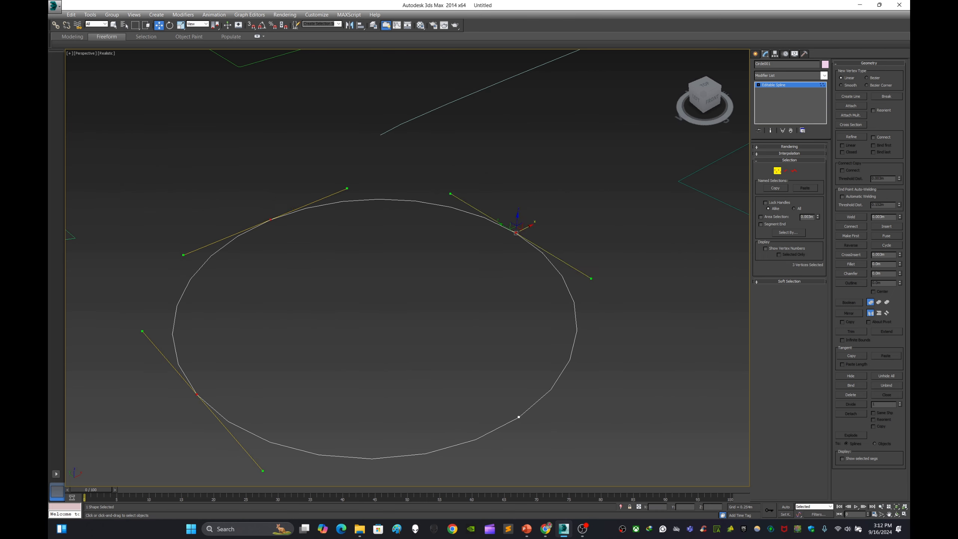
pyautogui.keyDown('ctrl'); pyautogui.moveTo(567, 451); pyautogui.dragTo(567, 450); pyautogui.keyUp('ctrl')
pyautogui.scroll(-4, 555, 335)
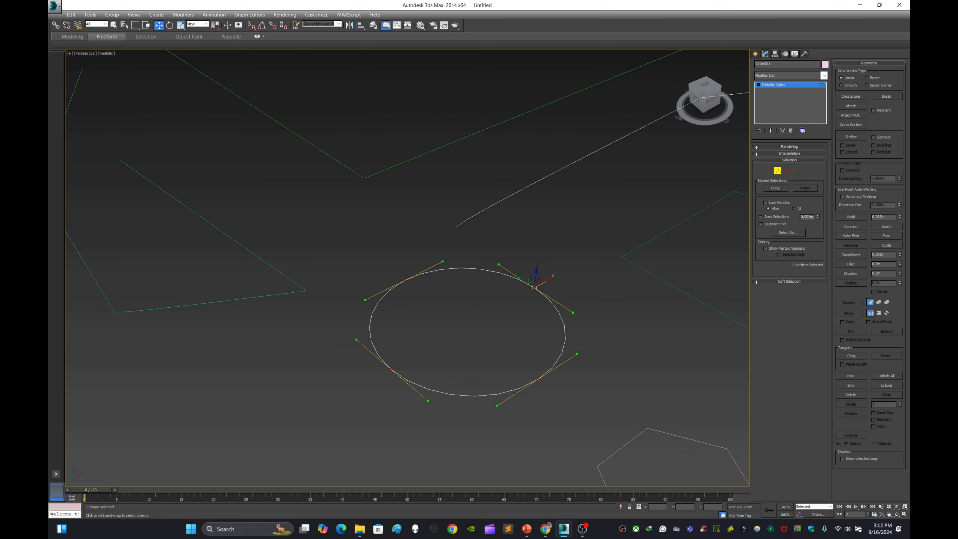
pyautogui.hotkey('ctrl', 'd')
pyautogui.moveTo(422, 305); pyautogui.dragTo(422, 305)
pyautogui.scroll(5, 415, 287)
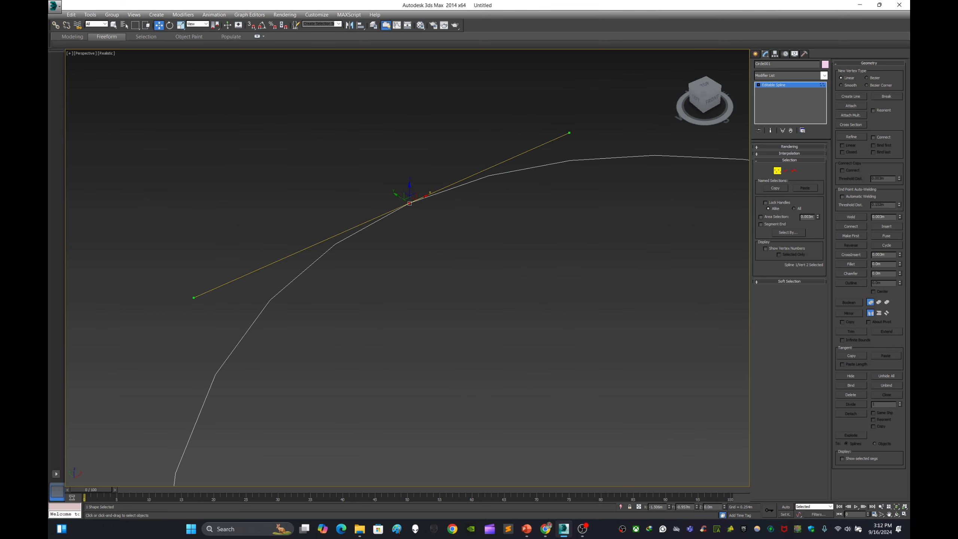
pyautogui.scroll(-3, 415, 287)
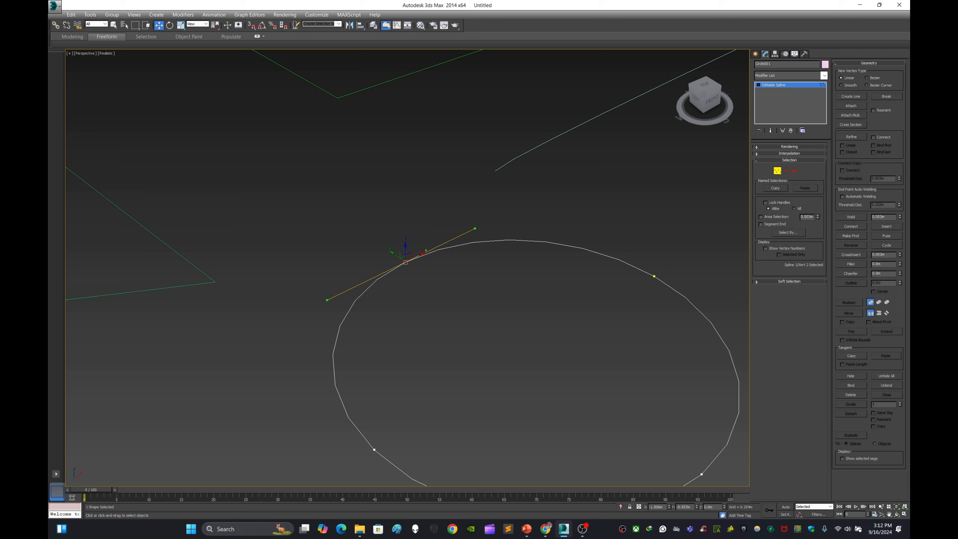
# Step: Reshape the circle into a bean-like shape by adjusting a tangent handle and moving two of its vertices inward
pyautogui.moveTo(475, 228); pyautogui.dragTo(453, 239)
pyautogui.scroll(-3, 470, 295)
pyautogui.click(470, 294)
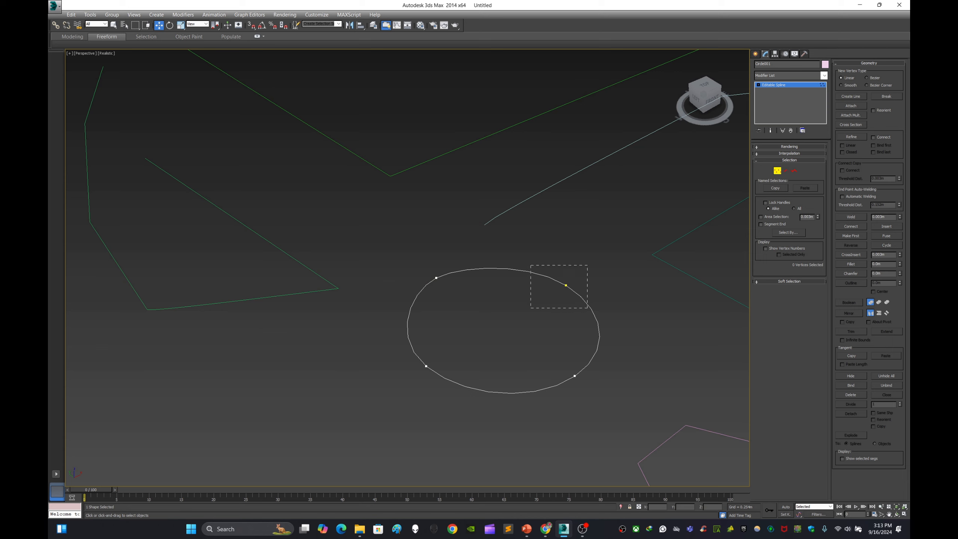
pyautogui.moveTo(588, 308); pyautogui.dragTo(587, 308)
pyautogui.moveTo(566, 285); pyautogui.dragTo(509, 319)
pyautogui.click(529, 299)
pyautogui.moveTo(428, 371); pyautogui.dragTo(463, 346)
pyautogui.click(476, 334)
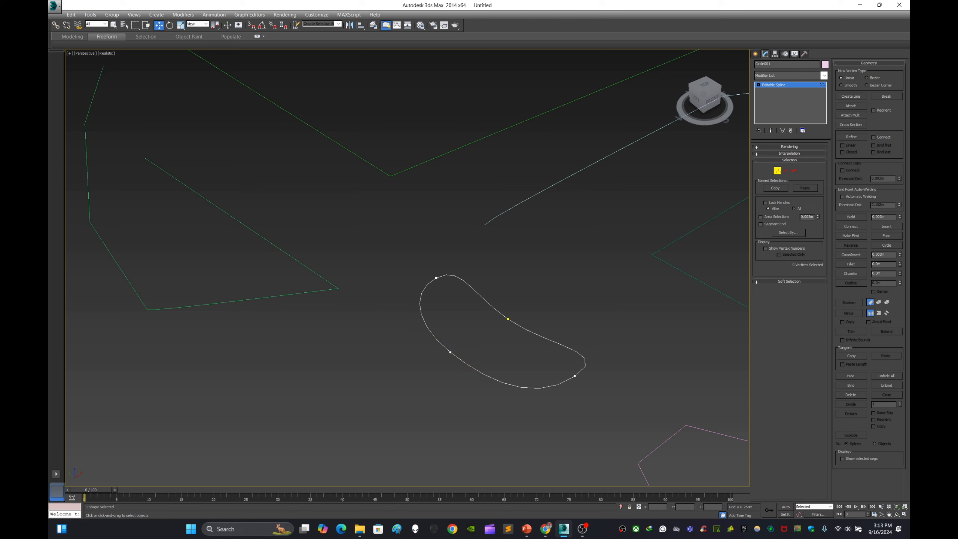
# Step: Check the shape's Rendering settings and raise its Interpolation steps to smooth the bean-shaped curve
pyautogui.scroll(4, 506, 362)
pyautogui.moveTo(506, 339); pyautogui.dragTo(387, 315, button='middle')
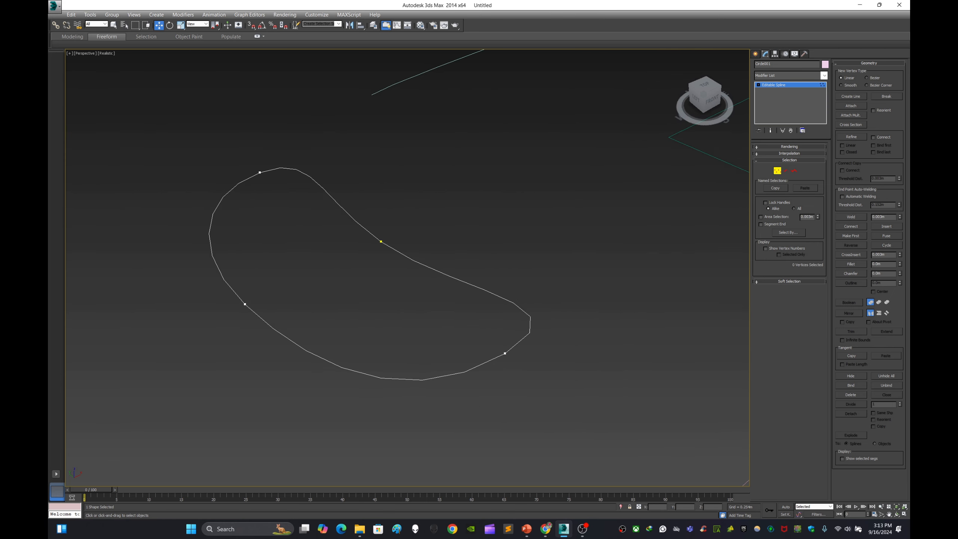
pyautogui.moveTo(488, 335); pyautogui.dragTo(487, 332)
pyautogui.click(488, 332)
pyautogui.click(789, 147)
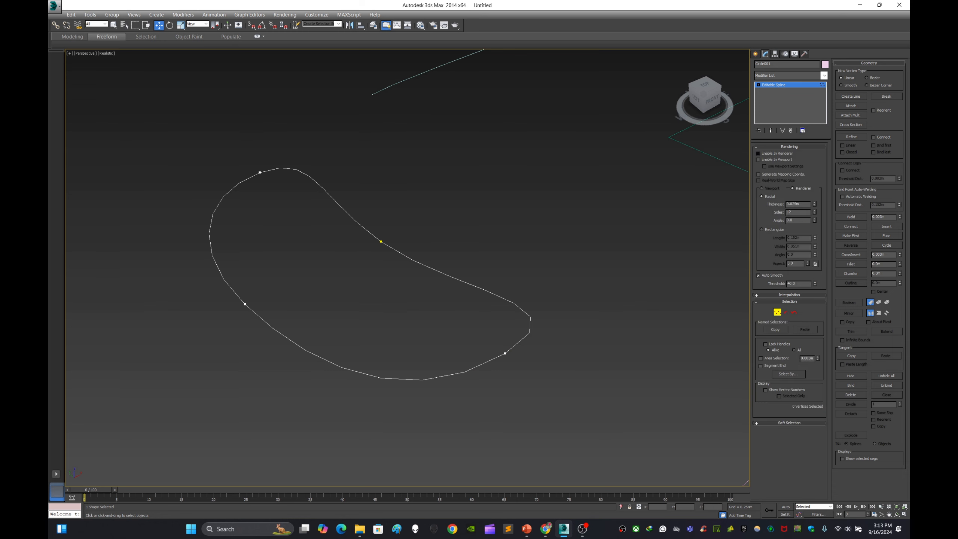
pyautogui.click(758, 153)
pyautogui.click(789, 146)
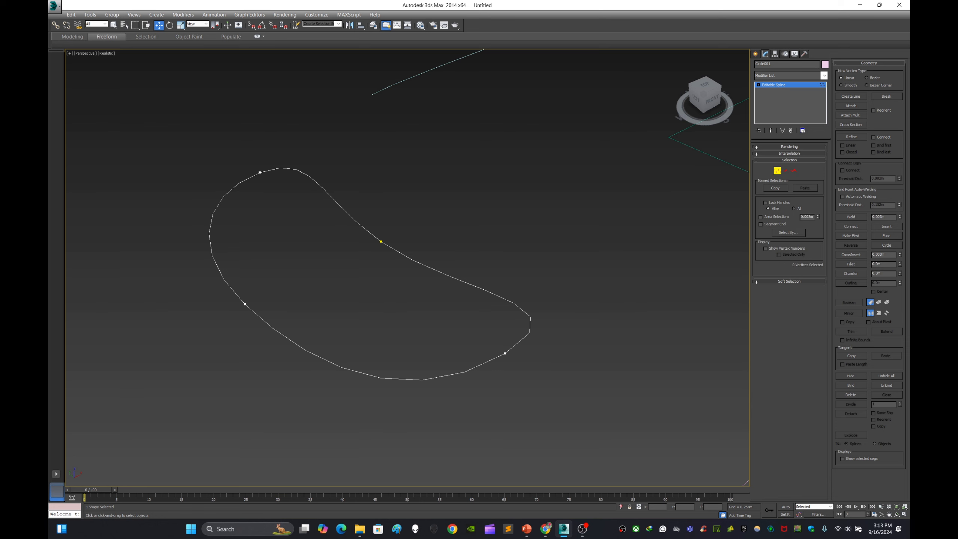
pyautogui.click(789, 153)
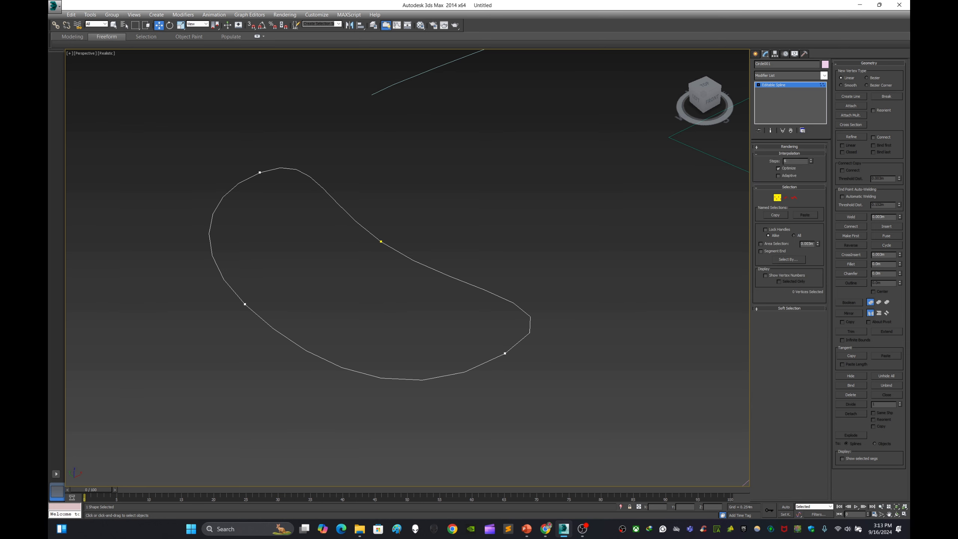
pyautogui.moveTo(811, 160); pyautogui.dragTo(811, 153)
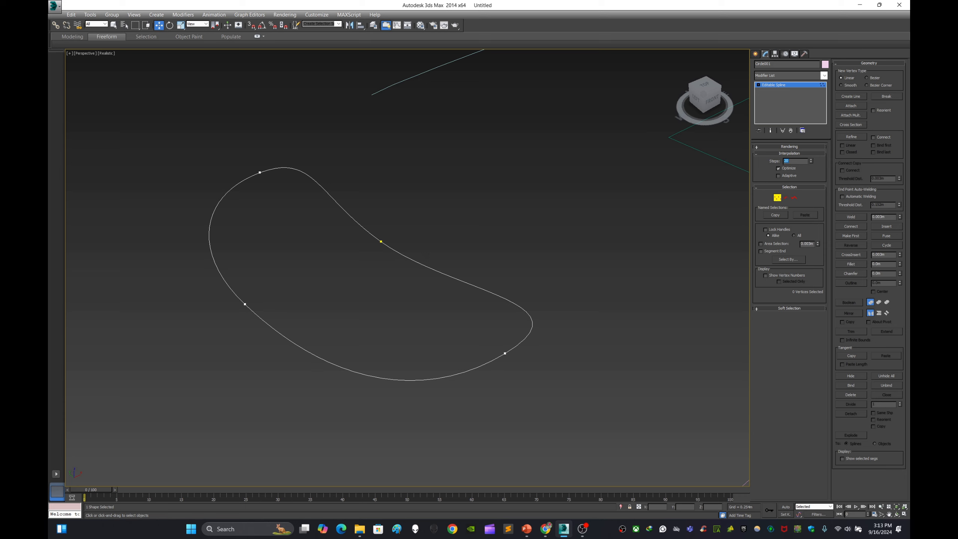
# Step: Select the hexagon, pick a couple of its vertices, and switch it to Segment sub-object mode
pyautogui.keyDown('alt'); pyautogui.moveTo(378, 264); pyautogui.dragTo(356, 312, button='middle'); pyautogui.keyUp('alt')
pyautogui.scroll(-7, 464, 300)
pyautogui.keyDown('alt'); pyautogui.moveTo(465, 301); pyautogui.dragTo(363, 282, button='middle'); pyautogui.keyUp('alt')
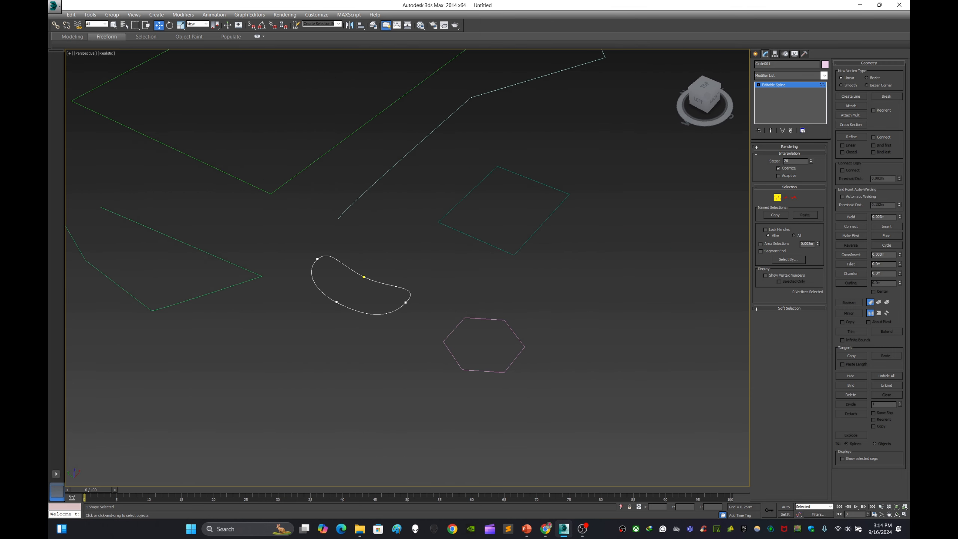
pyautogui.click(755, 54)
pyautogui.click(528, 359)
pyautogui.moveTo(520, 365); pyautogui.dragTo(560, 301, button='middle')
pyautogui.scroll(5, 561, 301)
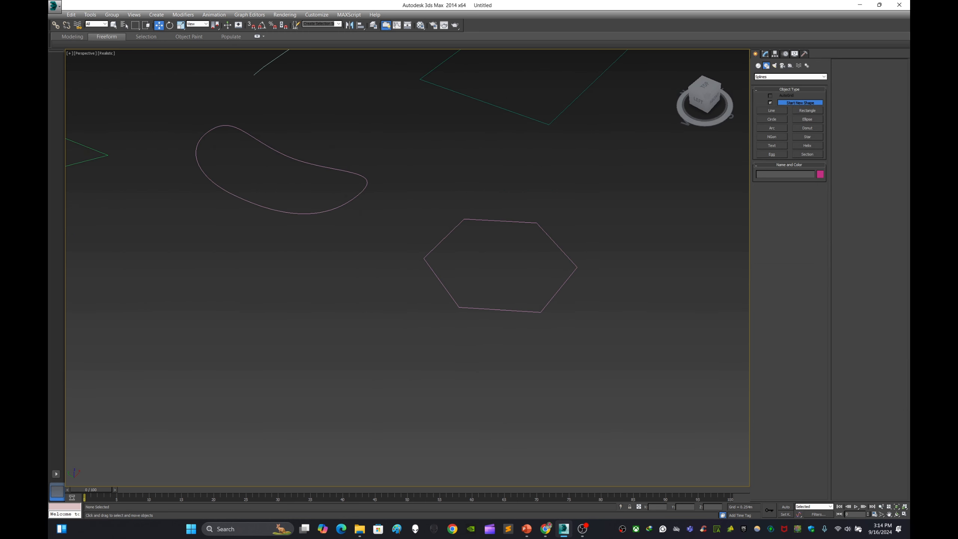
pyautogui.moveTo(597, 285); pyautogui.dragTo(597, 284)
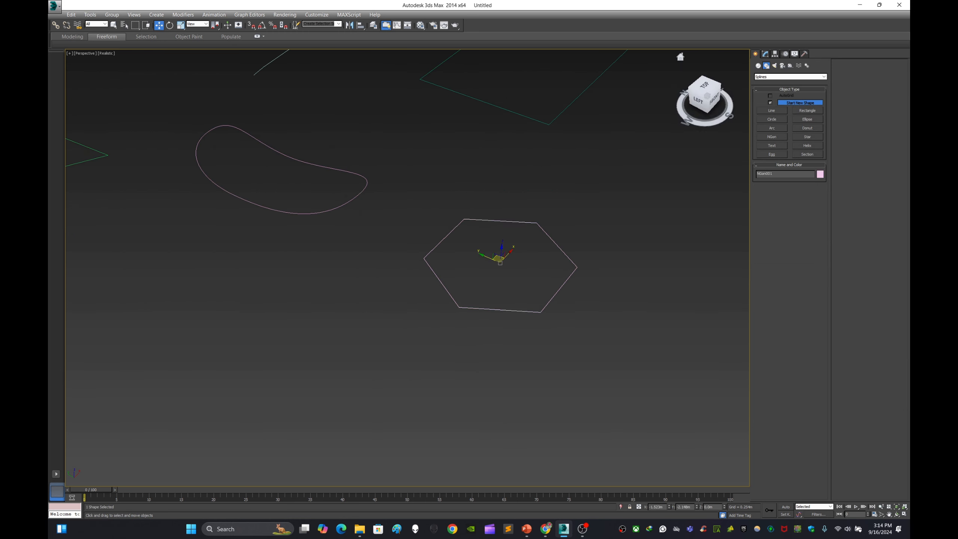
pyautogui.press('1')
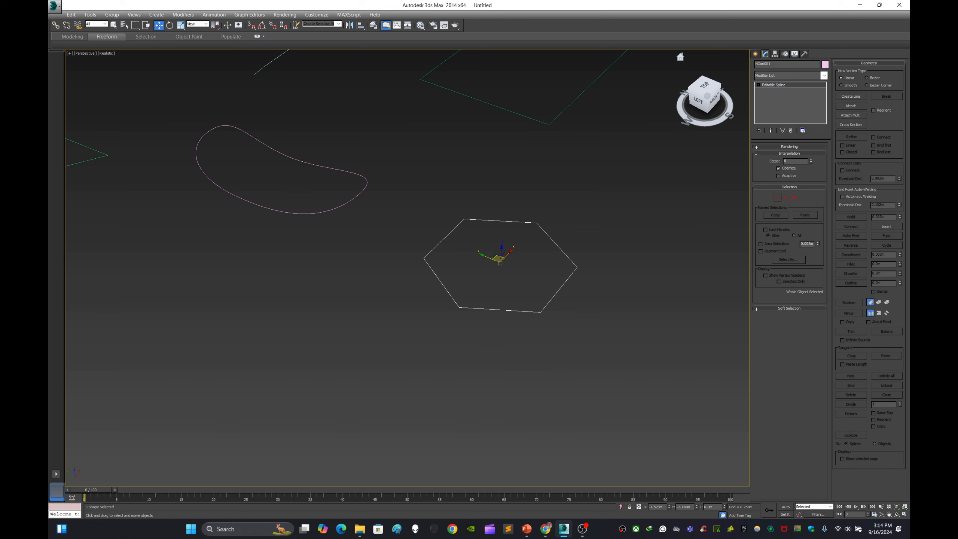
pyautogui.click(537, 223)
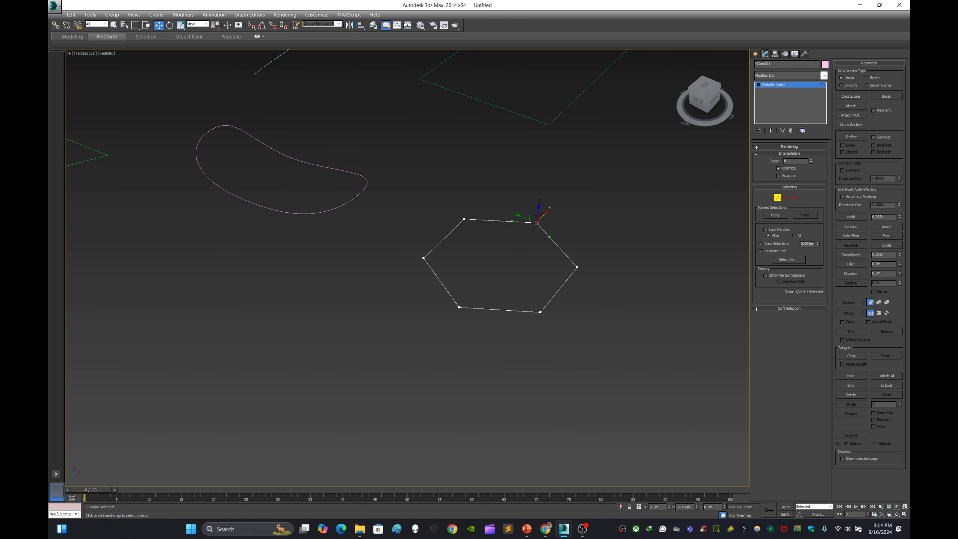
pyautogui.click(463, 219)
pyautogui.scroll(5, 465, 230)
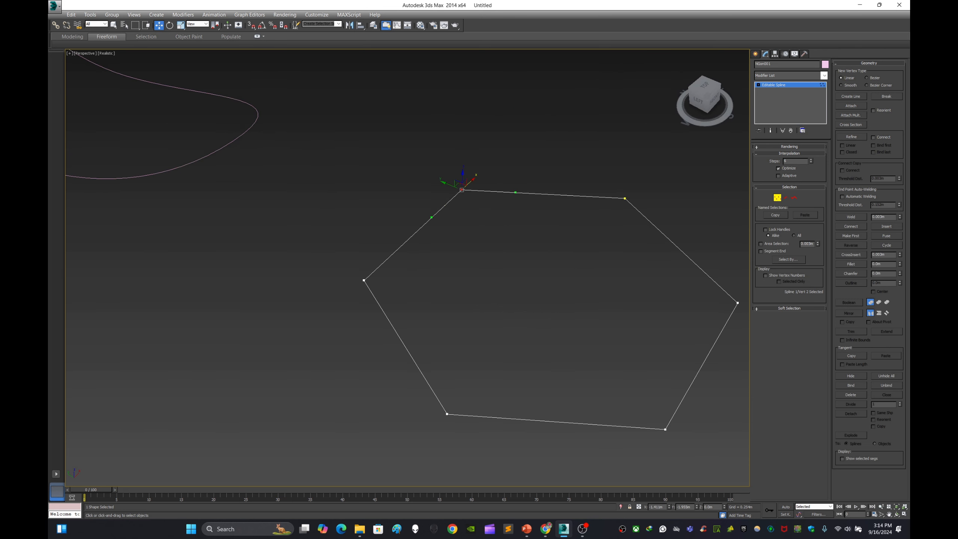
pyautogui.moveTo(516, 192)
pyautogui.mouseDown()
pyautogui.moveTo(480, 153)
pyautogui.moveTo(515, 193)
pyautogui.mouseUp()
pyautogui.hotkey('ctrl', 'd')
pyautogui.press('2')
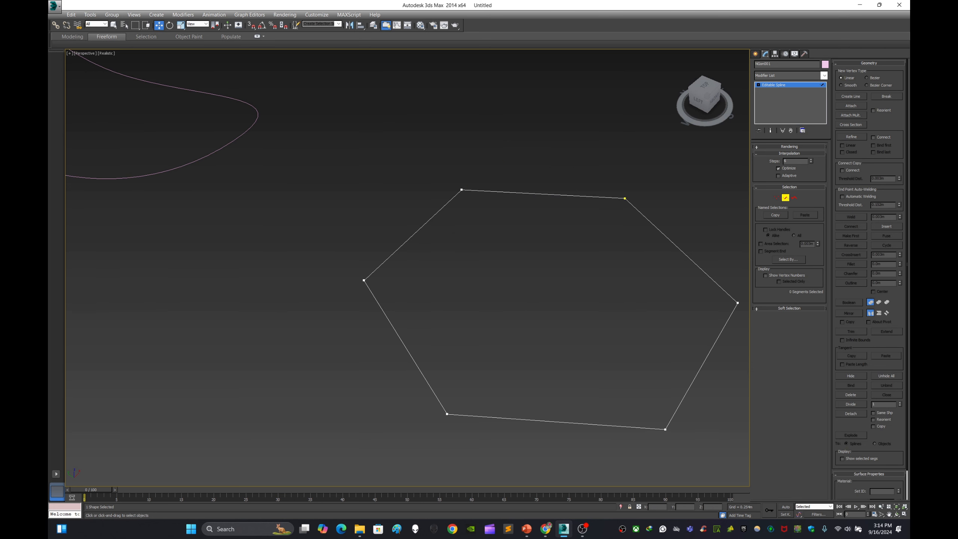
# Step: Select the hexagon's segments individually and in groups to examine segment selection
pyautogui.moveTo(550, 309); pyautogui.dragTo(479, 304, button='middle')
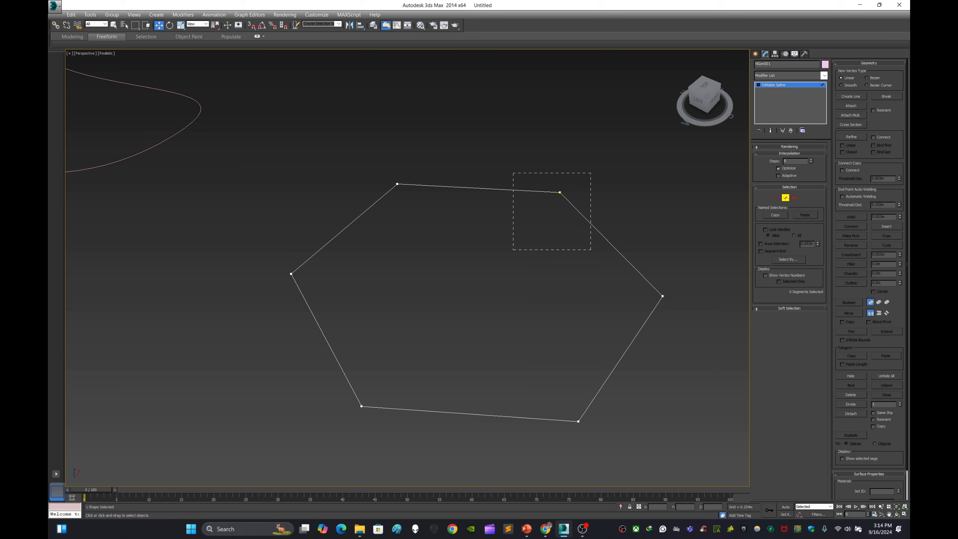
pyautogui.moveTo(513, 173); pyautogui.dragTo(625, 237)
pyautogui.hotkey('ctrl', 'd')
pyautogui.hotkey('ctrl', 'd')
pyautogui.click(608, 240)
pyautogui.hotkey('ctrl', 'd')
pyautogui.click(624, 354)
pyautogui.click(478, 188)
pyautogui.hotkey('ctrl', 'd')
pyautogui.click(327, 340)
pyautogui.moveTo(252, 245); pyautogui.dragTo(314, 311)
pyautogui.scroll(-5, 449, 253)
pyautogui.scroll(3, 438, 260)
pyautogui.moveTo(438, 261); pyautogui.dragTo(396, 429, button='middle')
pyautogui.moveTo(486, 396); pyautogui.dragTo(465, 385)
pyautogui.moveTo(464, 385); pyautogui.dragTo(550, 279, button='middle')
pyautogui.moveTo(602, 393); pyautogui.dragTo(603, 393)
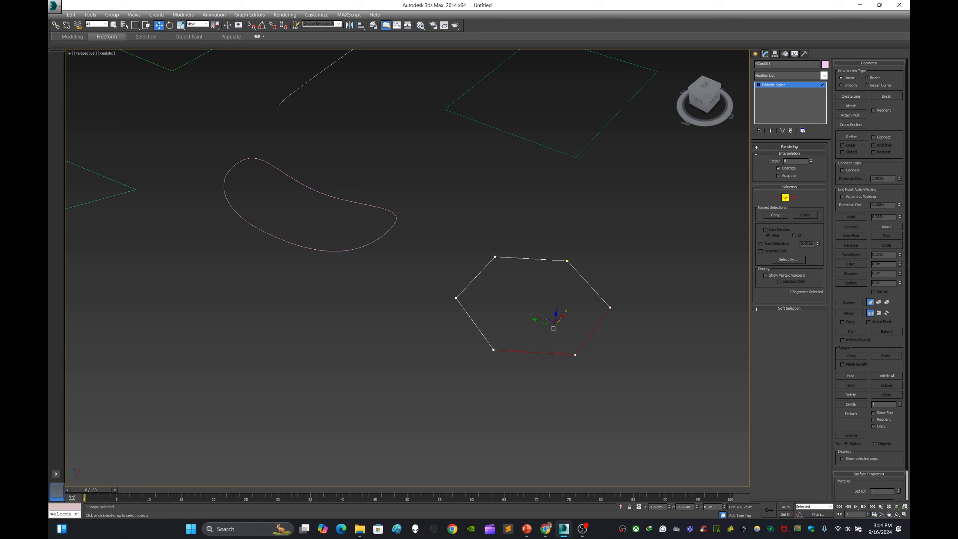
pyautogui.click(560, 385)
pyautogui.moveTo(561, 385); pyautogui.dragTo(600, 331)
pyautogui.click(560, 385)
pyautogui.moveTo(568, 368); pyautogui.dragTo(597, 336)
pyautogui.moveTo(542, 323)
pyautogui.mouseDown()
pyautogui.moveTo(640, 365)
pyautogui.moveTo(541, 323)
pyautogui.mouseUp()
pyautogui.click(596, 373)
pyautogui.scroll(5, 596, 373)
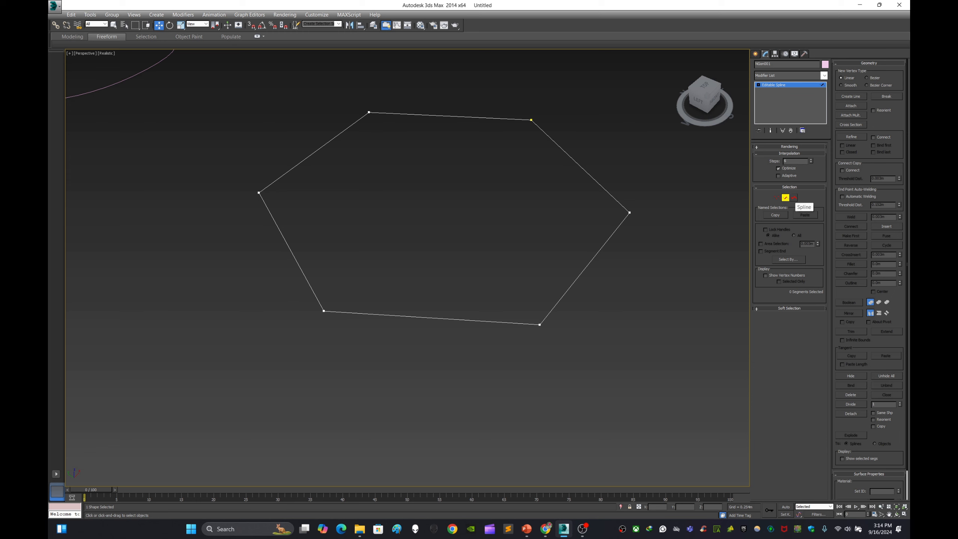
# Step: Switch the hexagon between Spline, Vertex and Segment sub-object levels to compare them
pyautogui.click(794, 197)
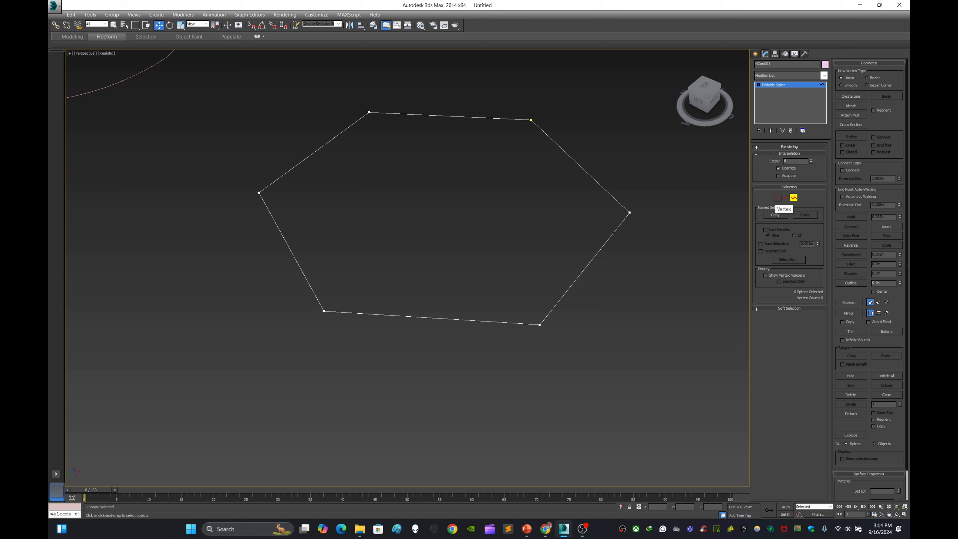
pyautogui.click(777, 198)
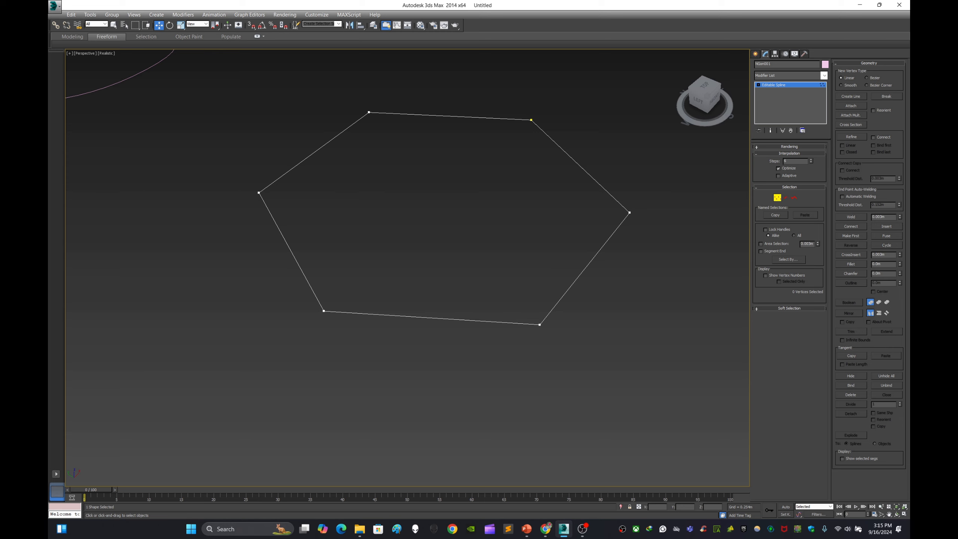
pyautogui.click(629, 212)
pyautogui.hotkey('ctrl', 'd')
pyautogui.click(786, 198)
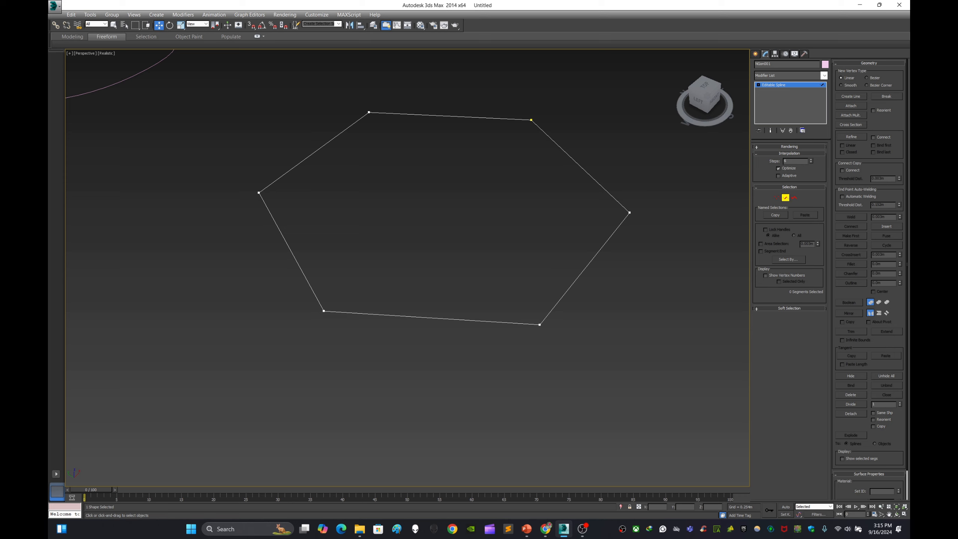
pyautogui.click(794, 197)
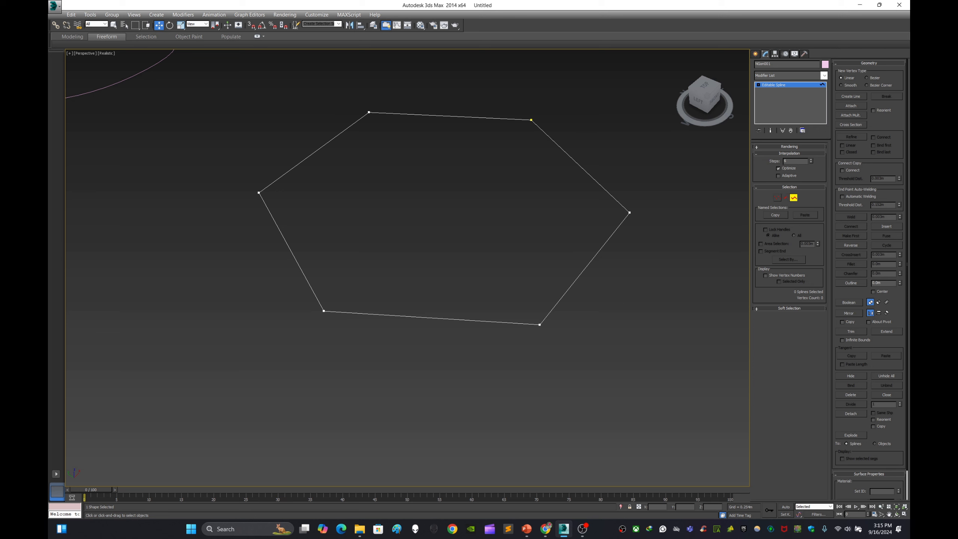
pyautogui.click(777, 197)
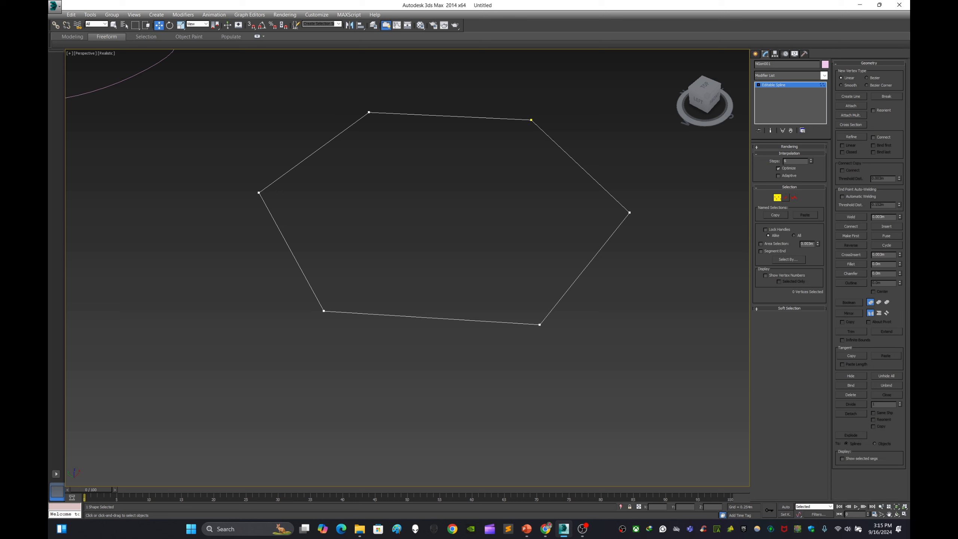
pyautogui.click(785, 198)
pyautogui.click(794, 197)
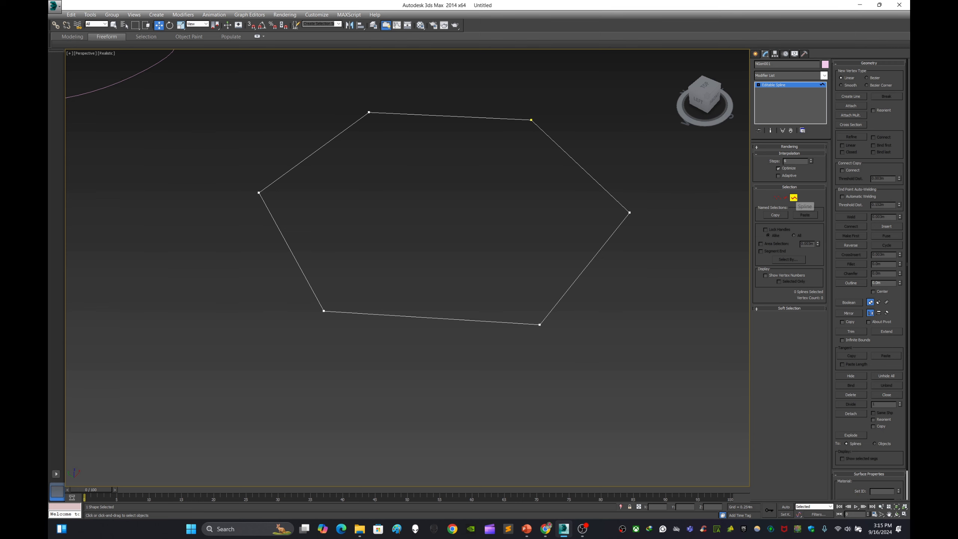
# Step: Select the whole hexagon spline at the Spline sub-object level
pyautogui.scroll(-10, 525, 395)
pyautogui.scroll(3, 429, 361)
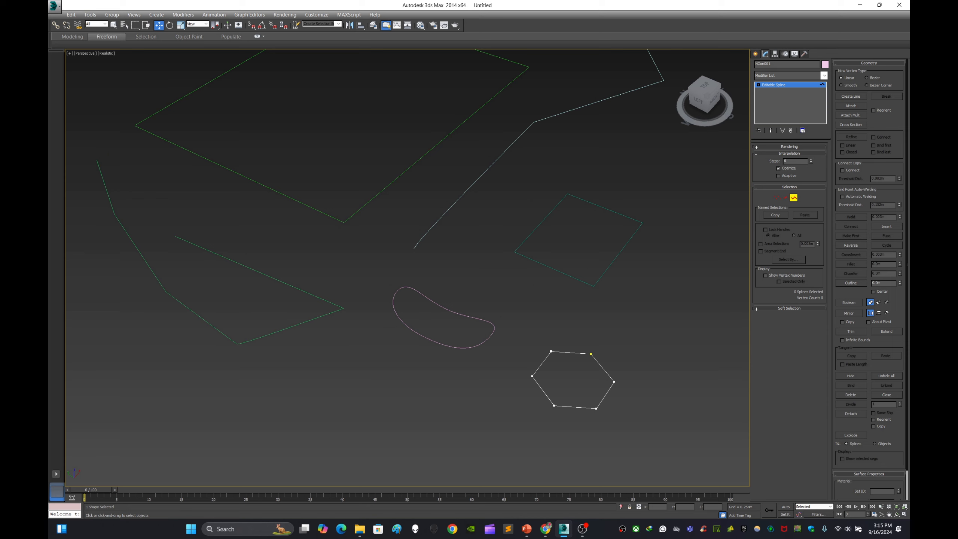
pyautogui.click(603, 368)
pyautogui.click(629, 326)
pyautogui.click(603, 368)
pyautogui.moveTo(603, 368); pyautogui.dragTo(612, 329, button='middle')
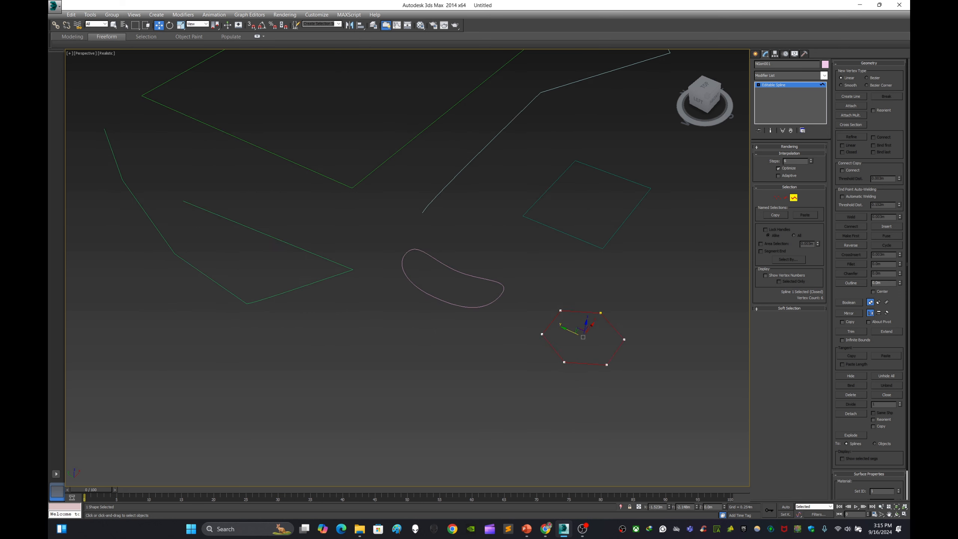
pyautogui.click(630, 325)
pyautogui.click(612, 327)
pyautogui.click(628, 325)
# Step: Try moving the small rectangle's spline at Spline level, then undo the move
pyautogui.click(756, 54)
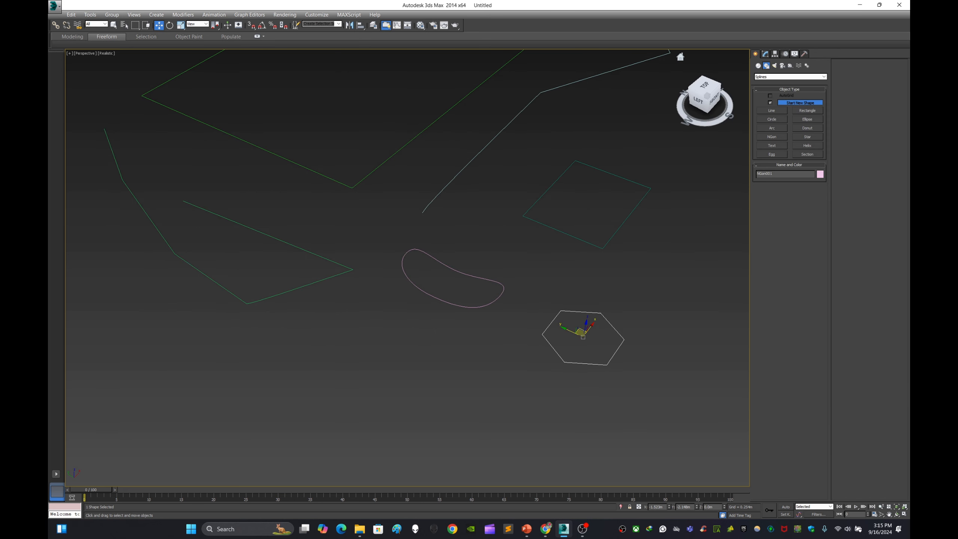
pyautogui.click(657, 167)
pyautogui.click(628, 180)
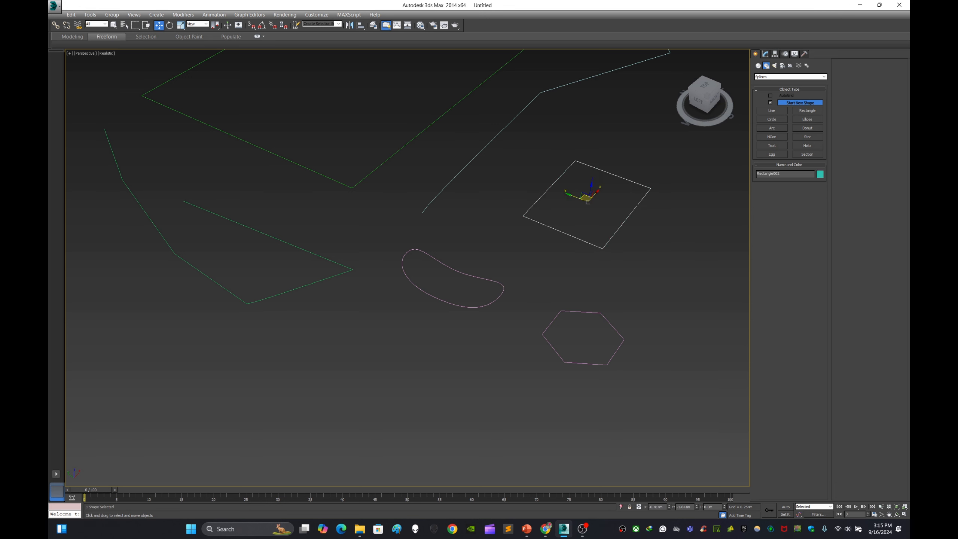
pyautogui.click(765, 54)
pyautogui.click(794, 197)
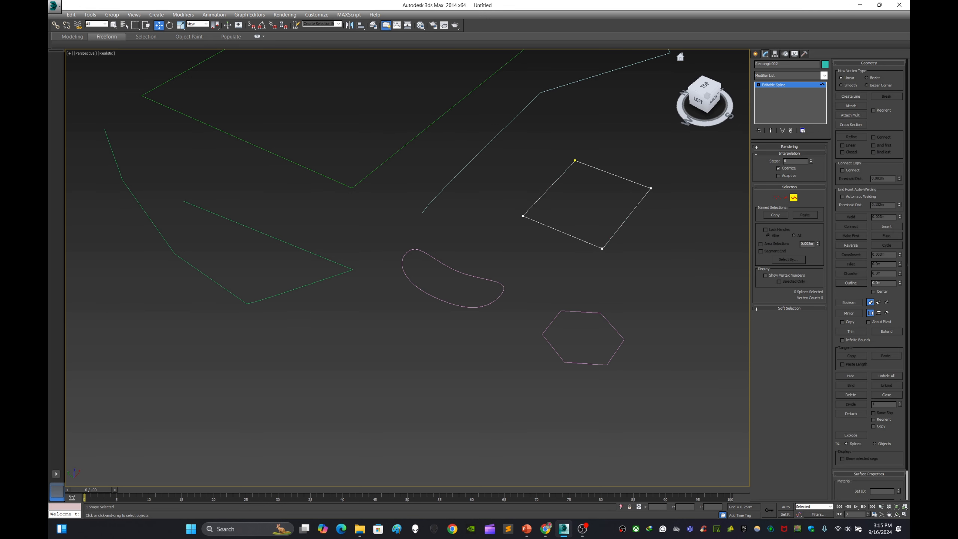
pyautogui.click(628, 180)
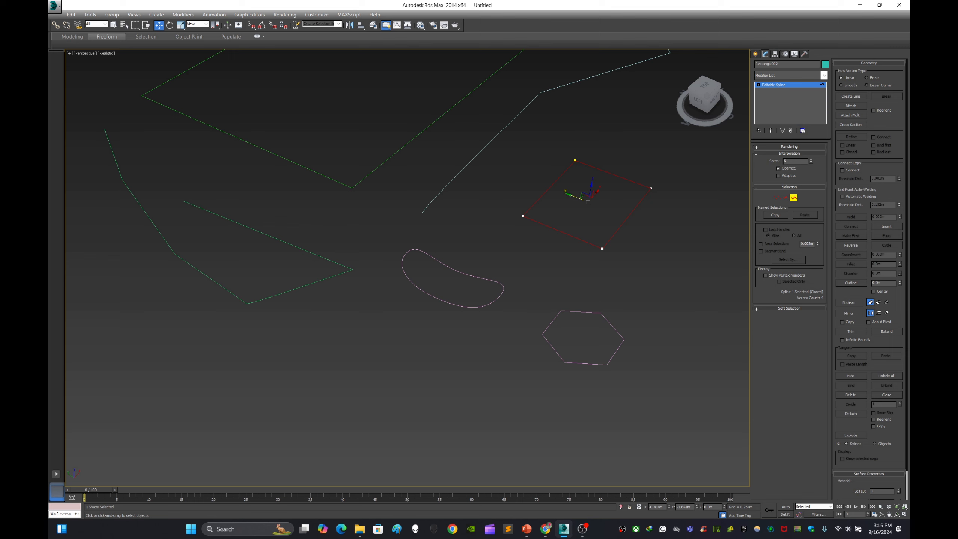
pyautogui.moveTo(574, 195); pyautogui.dragTo(607, 209)
pyautogui.hotkey('ctrl', 'z')
pyautogui.hotkey('ctrl', 'z')
# Step: Select the bean-shaped spline and select it as a whole at Spline sub-object level
pyautogui.click(755, 53)
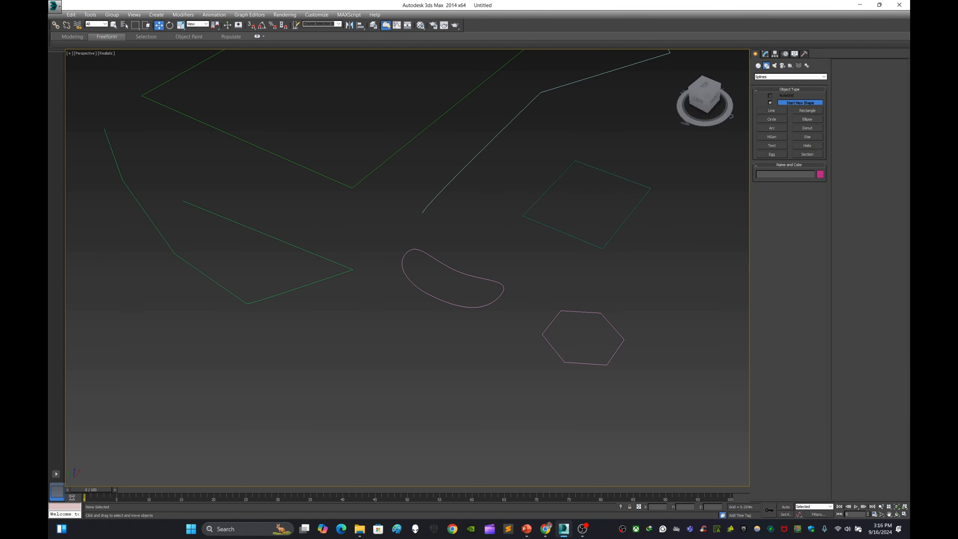
pyautogui.click(445, 265)
pyautogui.click(765, 54)
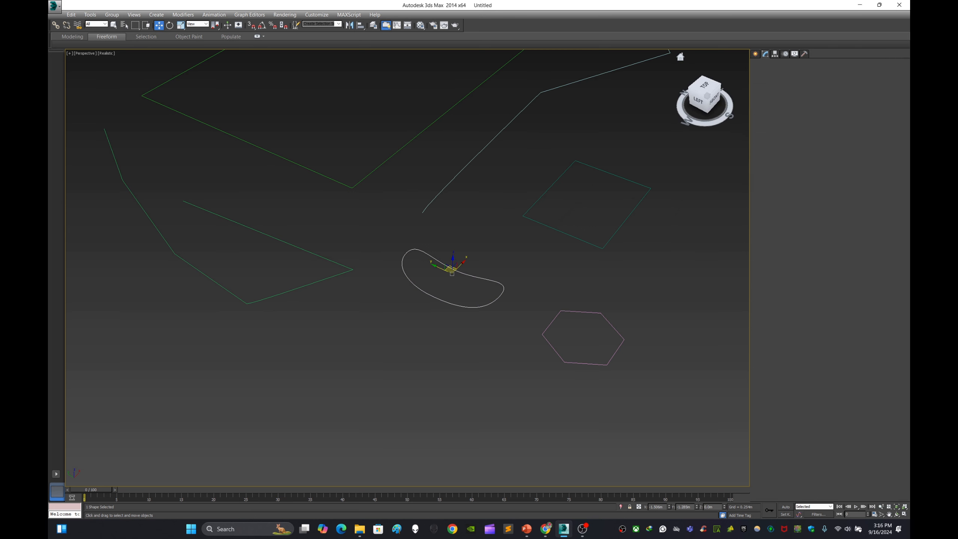
pyautogui.press('3')
pyautogui.click(455, 270)
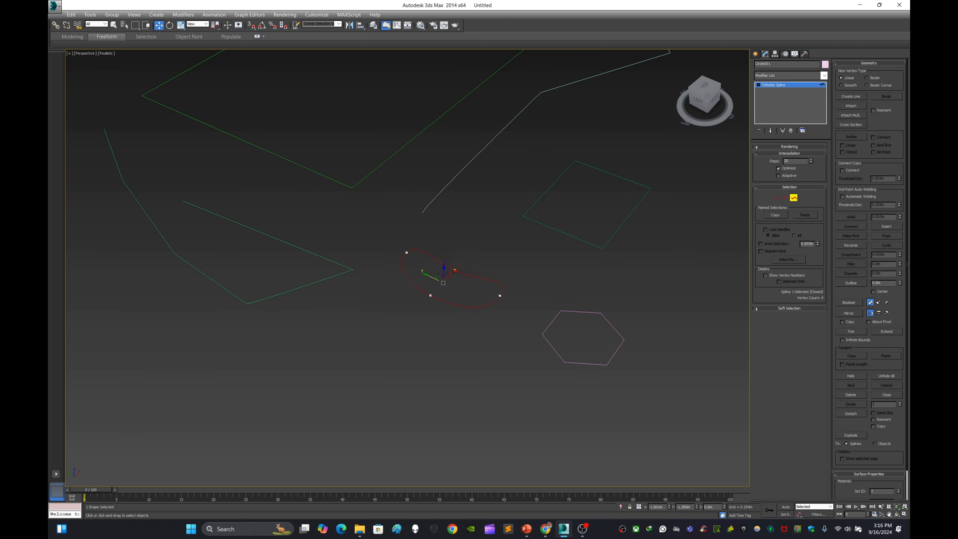
pyautogui.moveTo(455, 270); pyautogui.dragTo(455, 271)
pyautogui.click(455, 270)
pyautogui.click(756, 54)
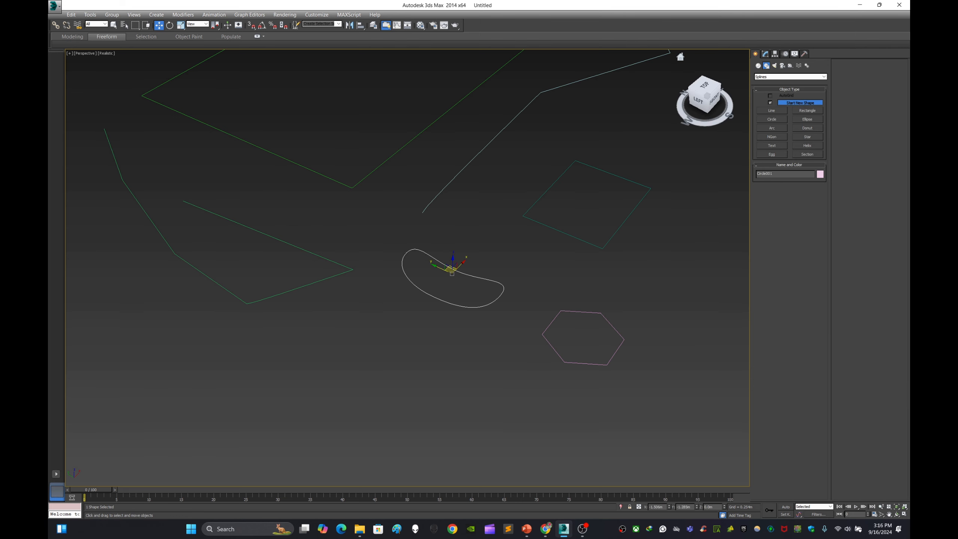
pyautogui.click(588, 125)
pyautogui.moveTo(589, 124); pyautogui.dragTo(559, 242, button='middle')
pyautogui.scroll(-3, 571, 222)
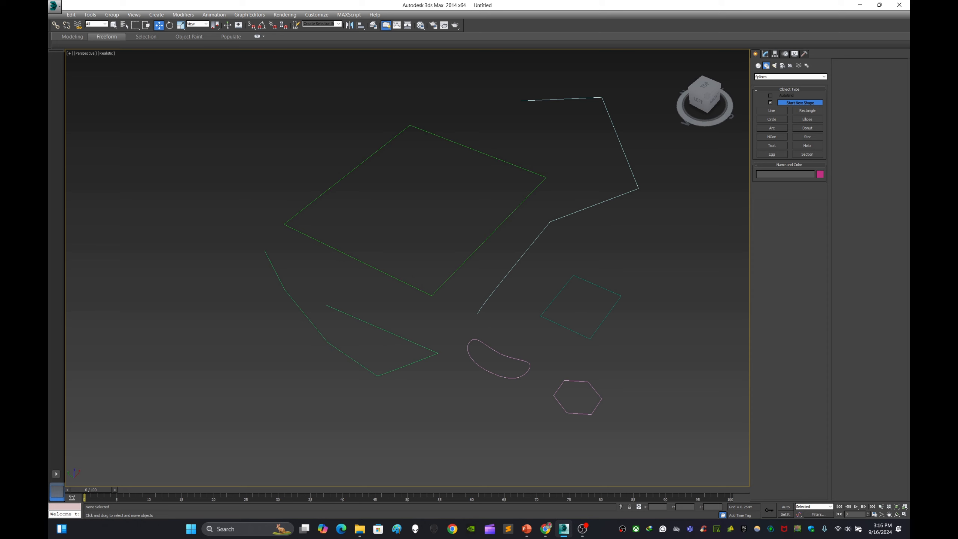
pyautogui.moveTo(559, 242); pyautogui.dragTo(539, 239, button='middle')
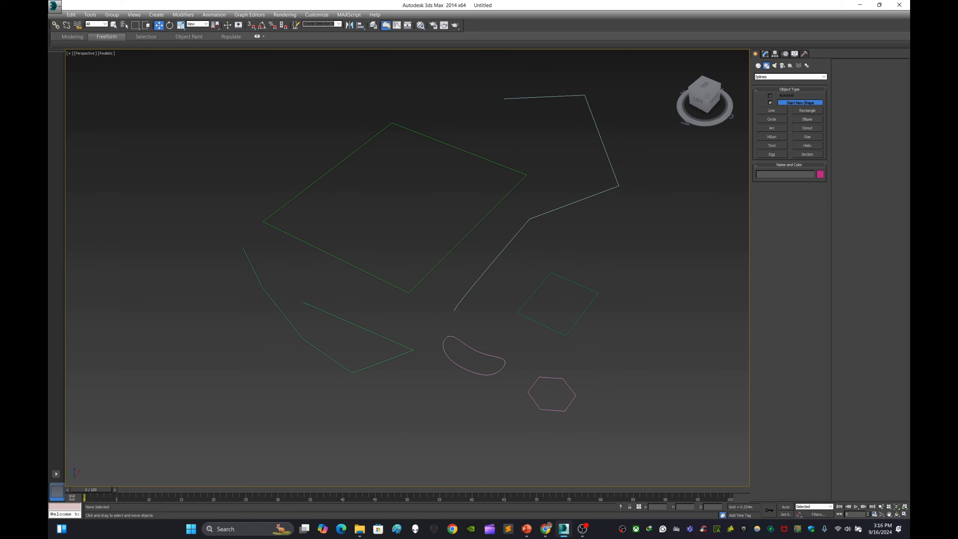
pyautogui.moveTo(539, 239); pyautogui.dragTo(568, 255, button='middle')
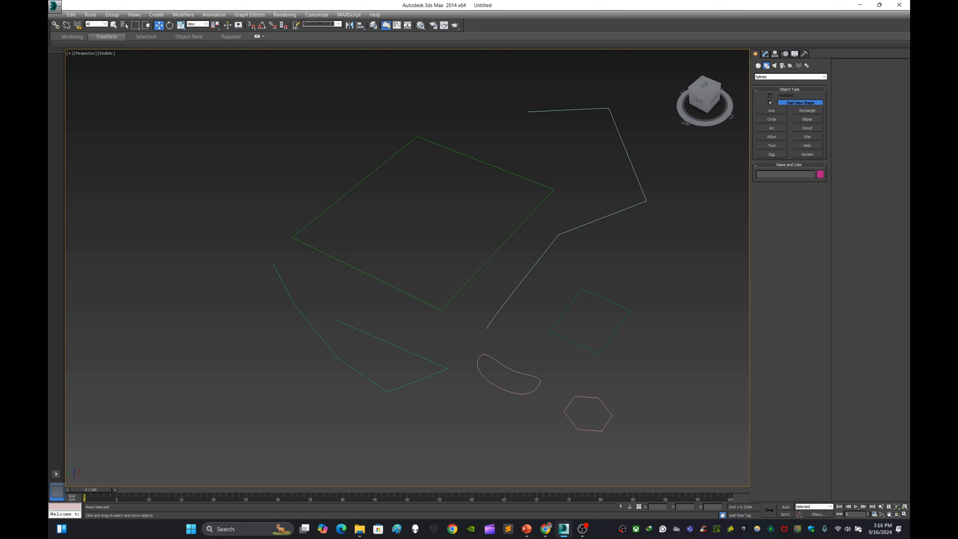
pyautogui.moveTo(408, 264); pyautogui.dragTo(391, 261, button='middle')
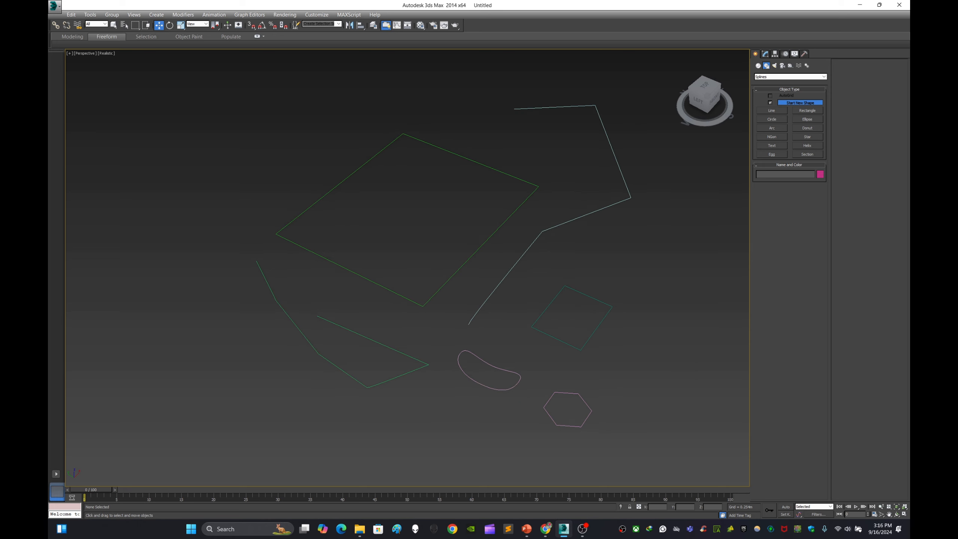